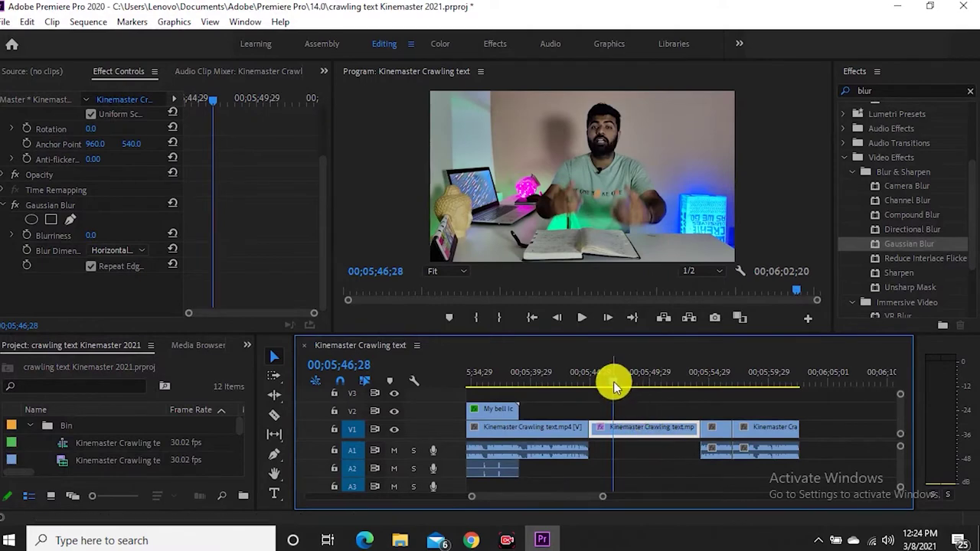
Return the playhead to 00;05;44;28 and search Effects for 'blur' with Presets collapsed.
{"action": "left_click_drag", "start_coordinate": [613, 381], "coordinate": [591, 381]}
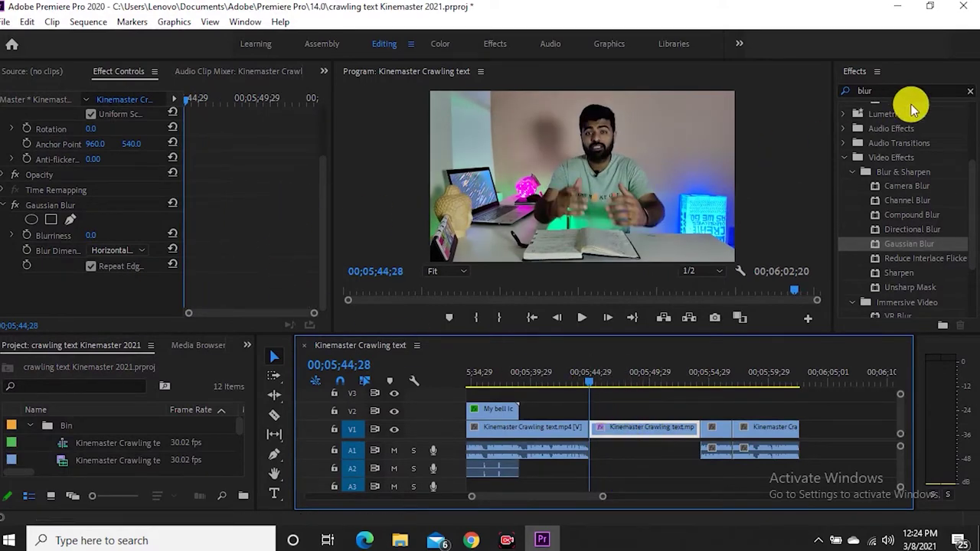
{"action": "left_click", "coordinate": [892, 89]}
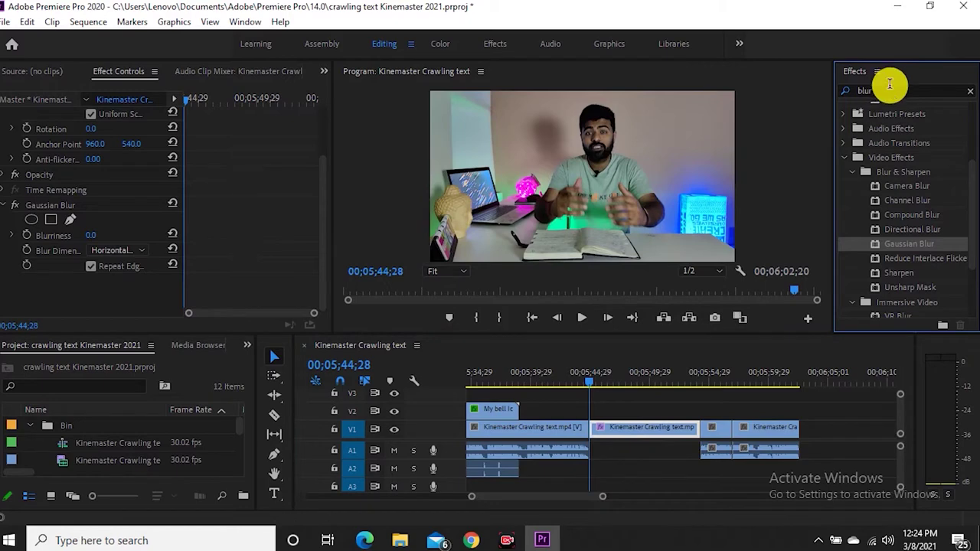
{"action": "left_click", "coordinate": [889, 90]}
{"action": "key", "text": "BackSpace"}
{"action": "key", "text": "BackSpace"}
{"action": "key", "text": "BackSpace"}
{"action": "key", "text": "BackSpace"}
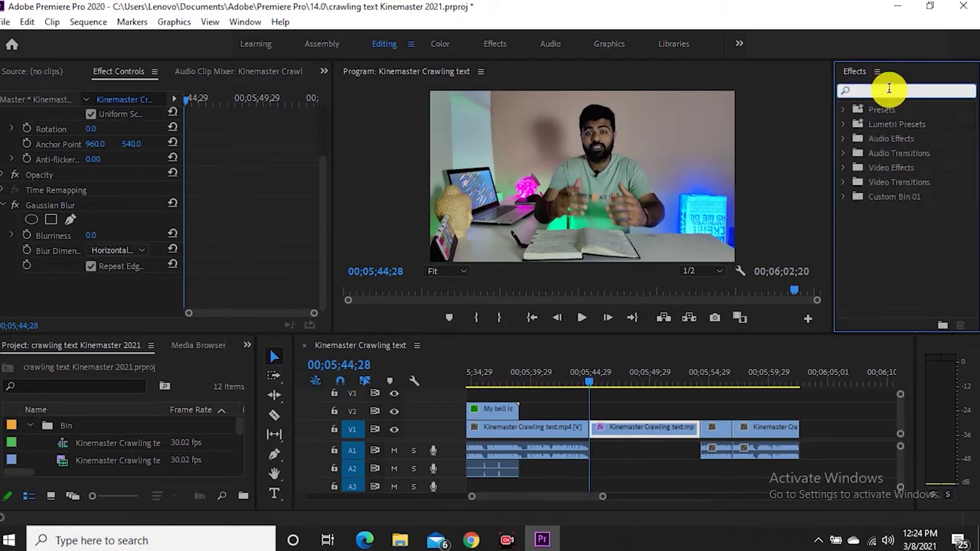
{"action": "type", "text": "blur"}
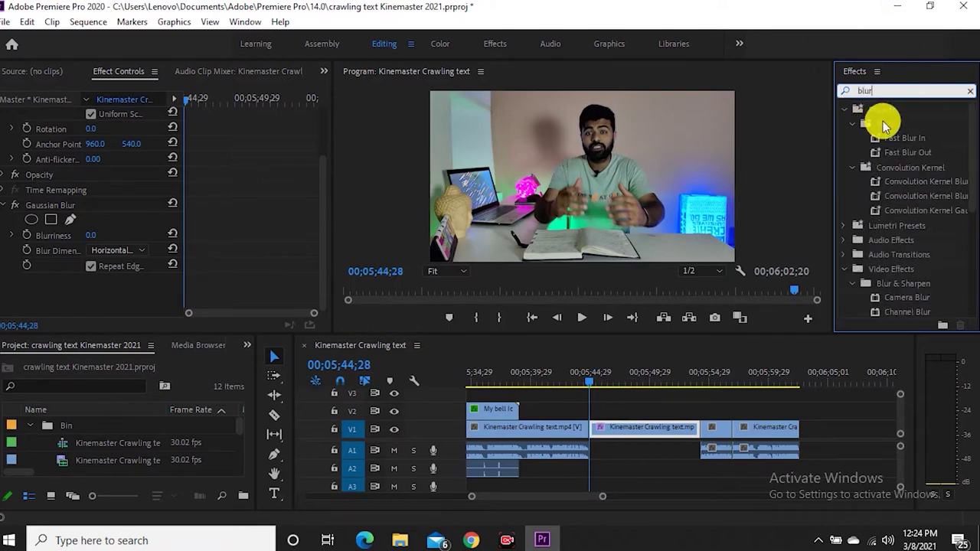
{"action": "left_click", "coordinate": [846, 110]}
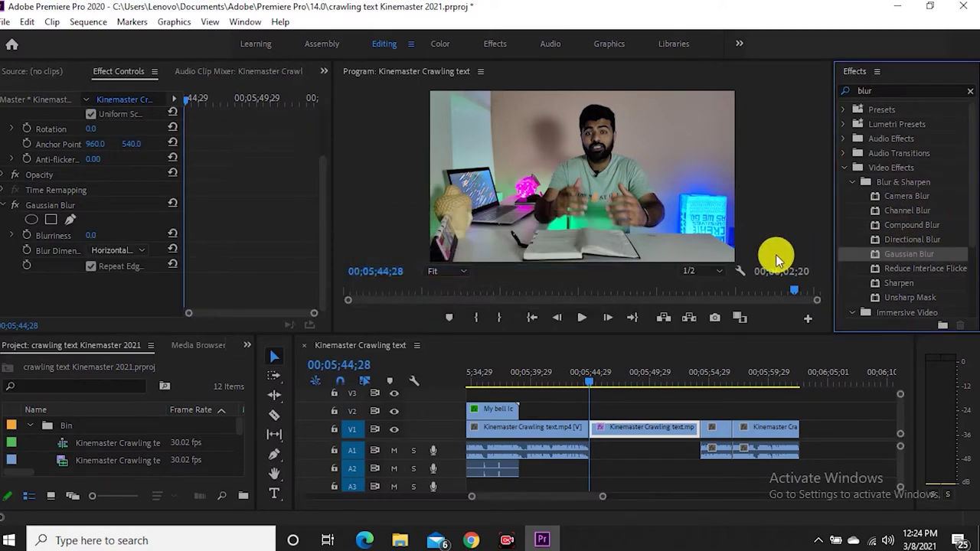
Apply Camera Blur to the talking-head clip and delete its Gaussian Blur.
{"action": "left_click", "coordinate": [905, 194]}
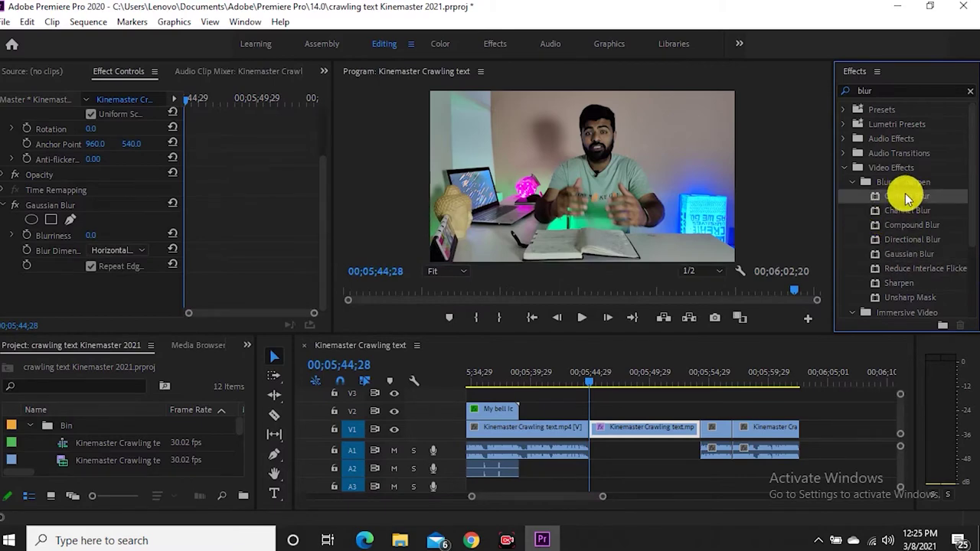
{"action": "left_click_drag", "start_coordinate": [905, 193], "coordinate": [674, 428]}
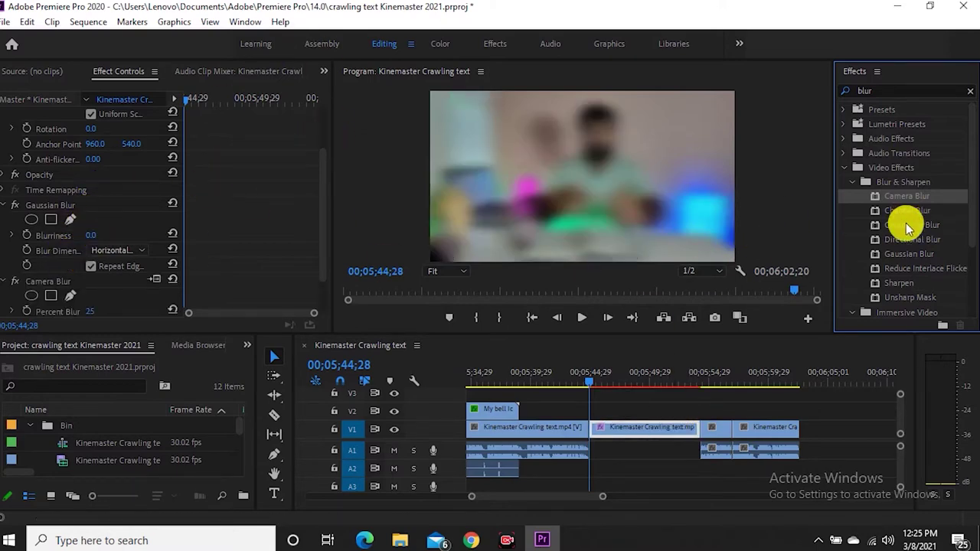
{"action": "left_click", "coordinate": [90, 204]}
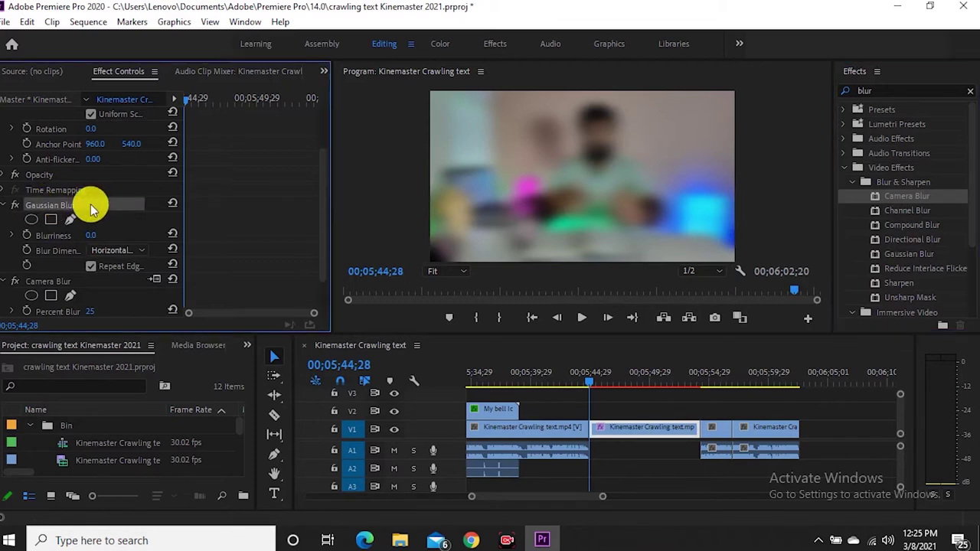
{"action": "key", "text": "Delete"}
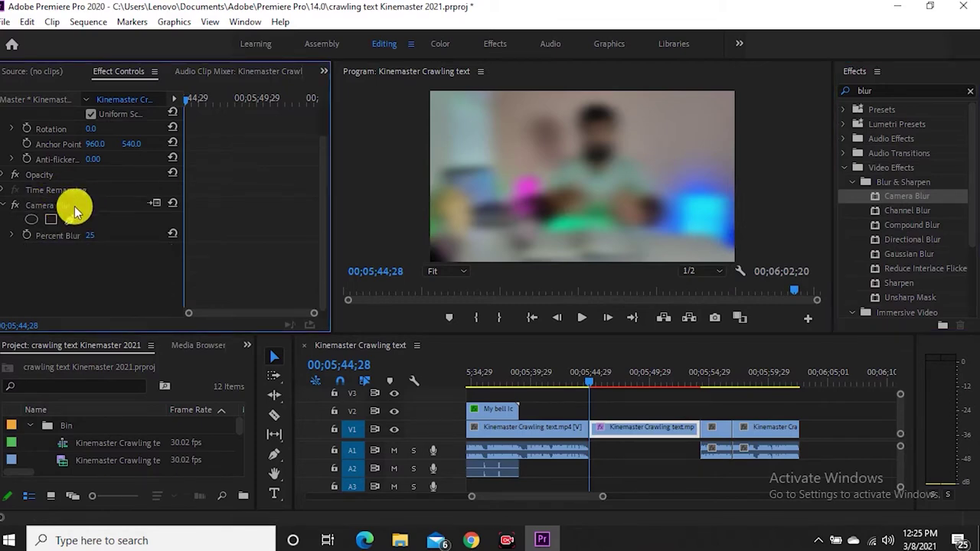
Try Camera Blur Percent Blur at 50, then about 15, finally settling at 0.
{"action": "left_click", "coordinate": [14, 236]}
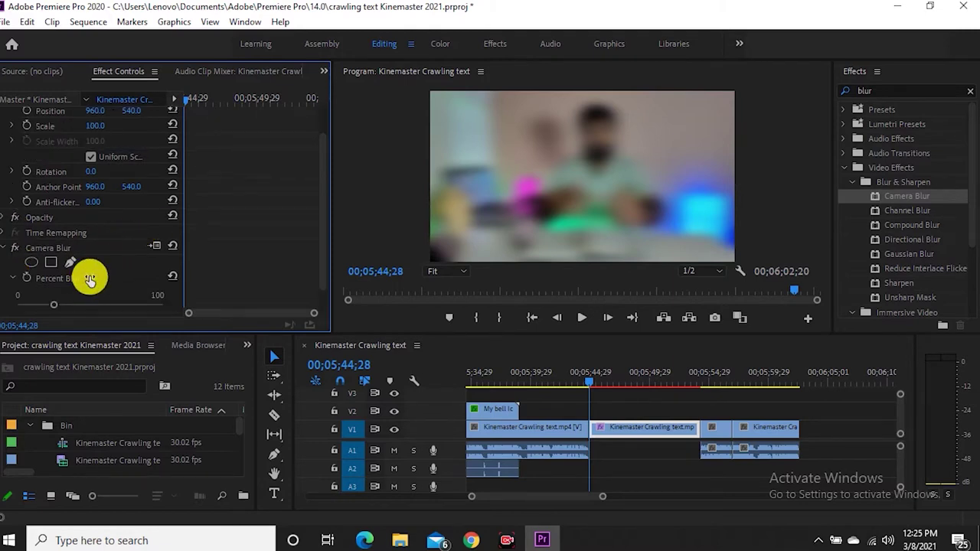
{"action": "type", "text": "50"}
{"action": "left_click", "coordinate": [145, 291]}
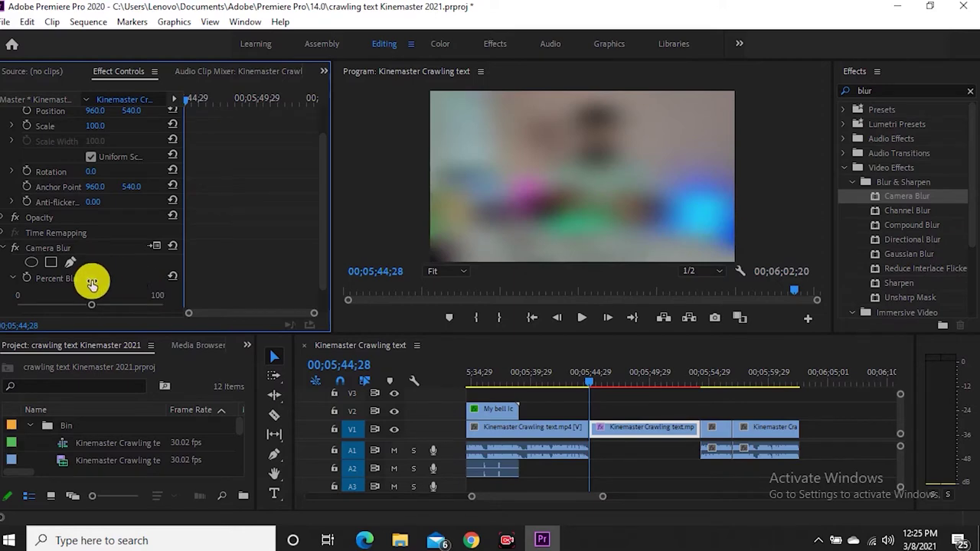
{"action": "mouse_move", "coordinate": [92, 284]}
{"action": "left_mouse_down"}
{"action": "mouse_move", "coordinate": [65, 284]}
{"action": "mouse_move", "coordinate": [76, 278]}
{"action": "left_mouse_up"}
{"action": "scroll", "coordinate": [320, 239], "scroll_direction": "down", "scroll_amount": 1}
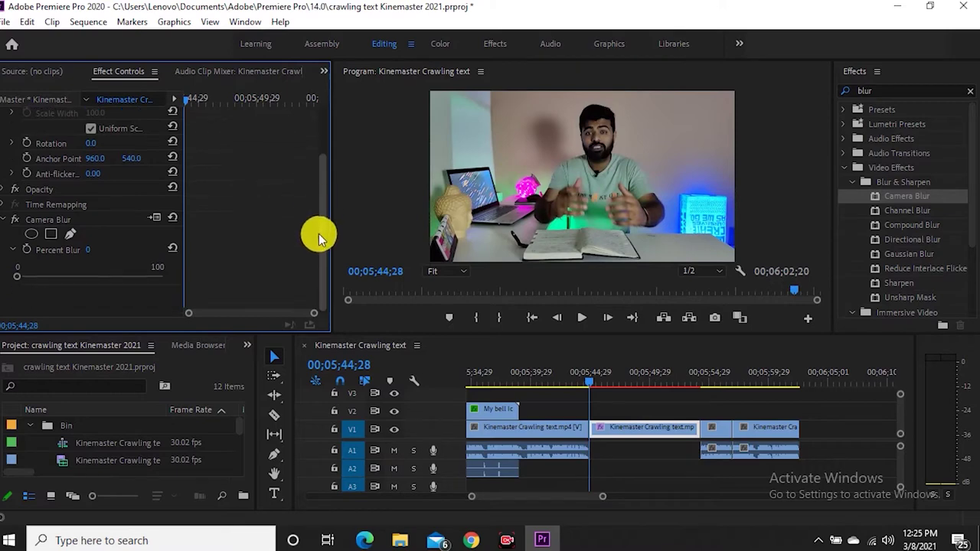
{"action": "scroll", "coordinate": [323, 220], "scroll_direction": "up", "scroll_amount": 1}
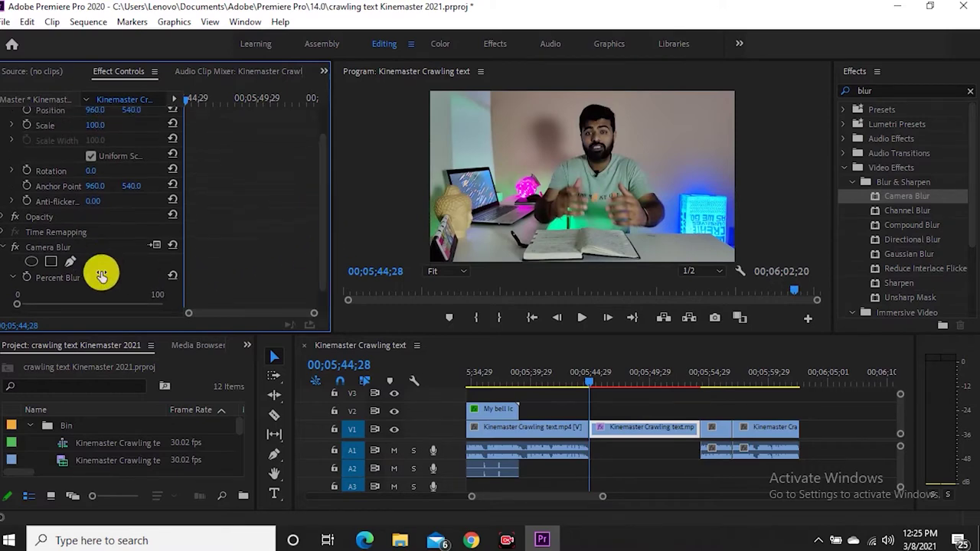
Add a rectangular Camera Blur mask over the speaker's face and set Percent Blur to 0.
{"action": "left_click", "coordinate": [49, 262]}
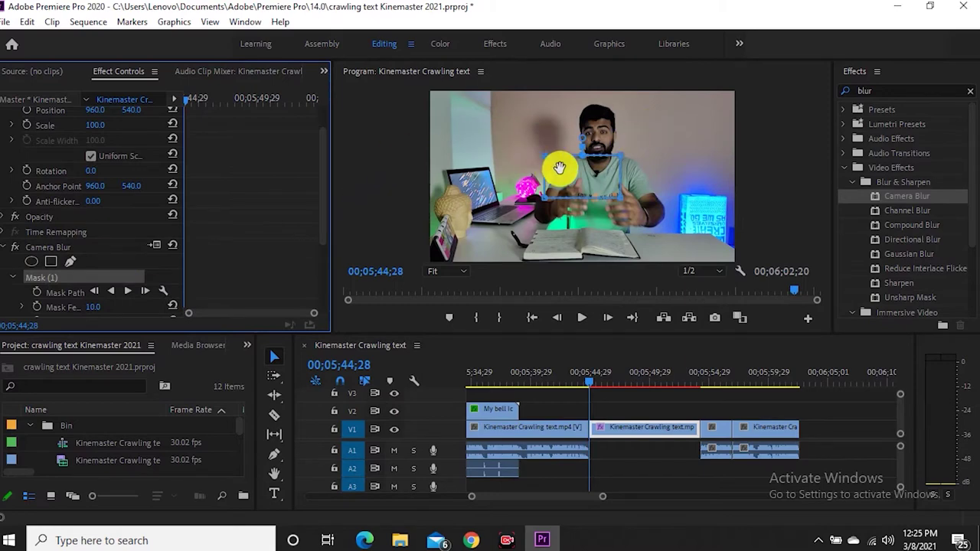
{"action": "mouse_move", "coordinate": [572, 164]}
{"action": "left_mouse_down"}
{"action": "mouse_move", "coordinate": [595, 120]}
{"action": "mouse_move", "coordinate": [594, 130]}
{"action": "left_mouse_up"}
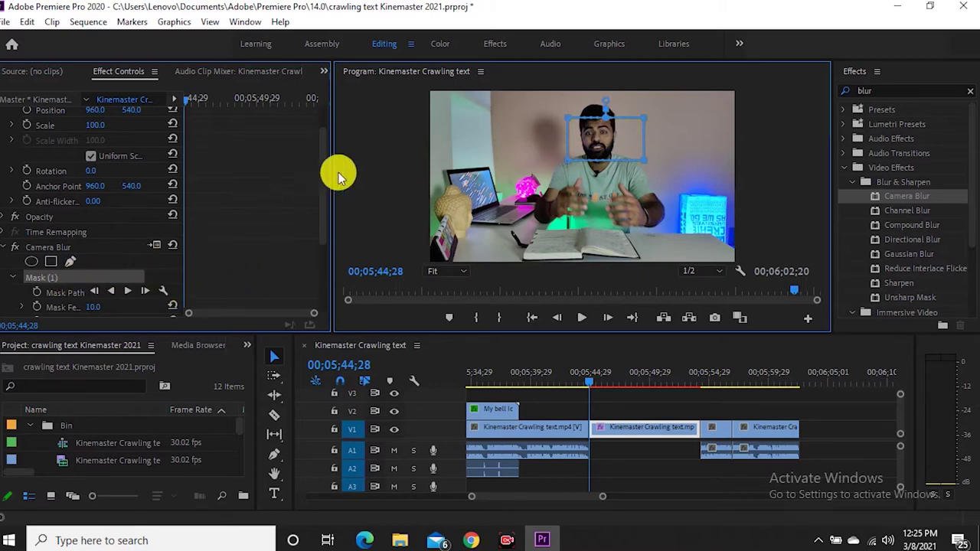
{"action": "left_click_drag", "start_coordinate": [321, 184], "coordinate": [273, 258]}
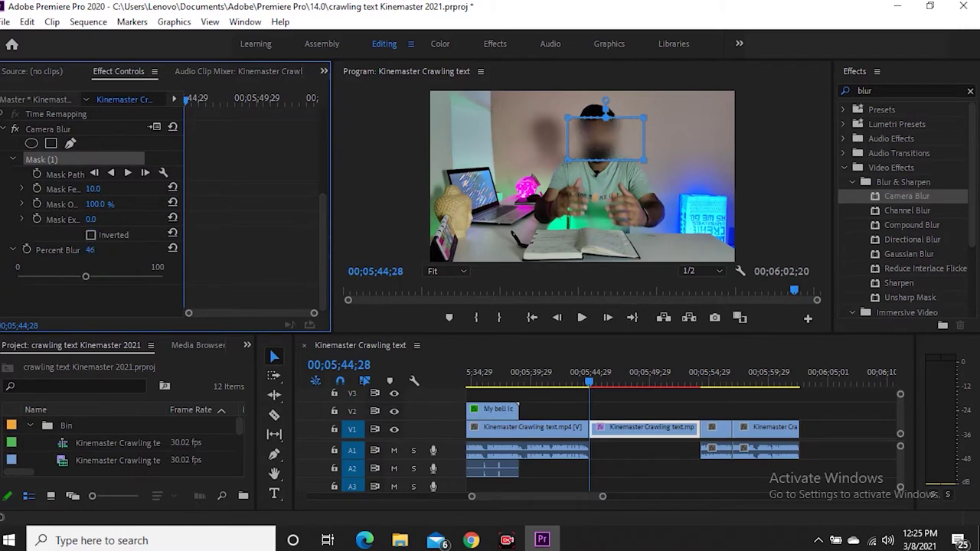
{"action": "left_click_drag", "start_coordinate": [86, 276], "coordinate": [17, 276]}
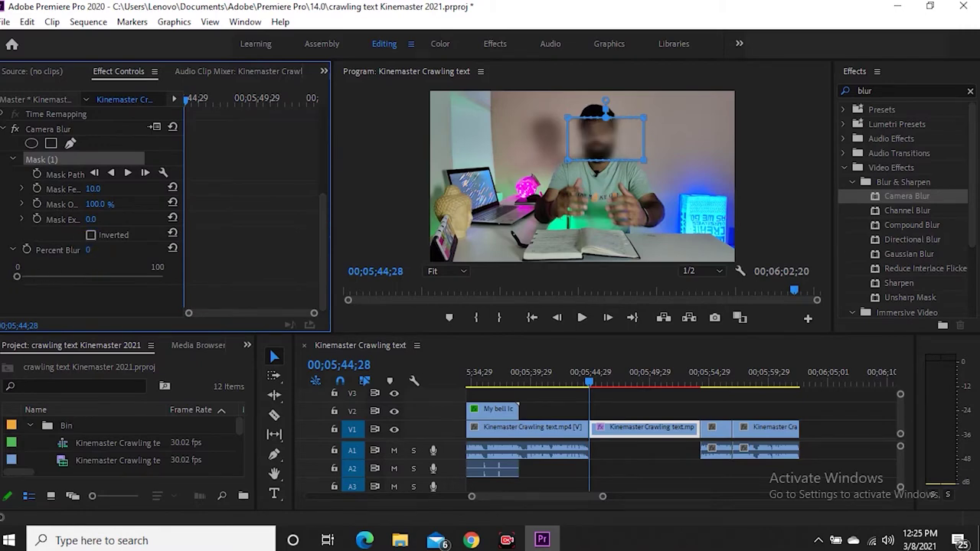
Add an elliptical mask over the speaker's face and raise Percent Blur to 51.
{"action": "scroll", "coordinate": [324, 203], "scroll_direction": "up", "scroll_amount": 2}
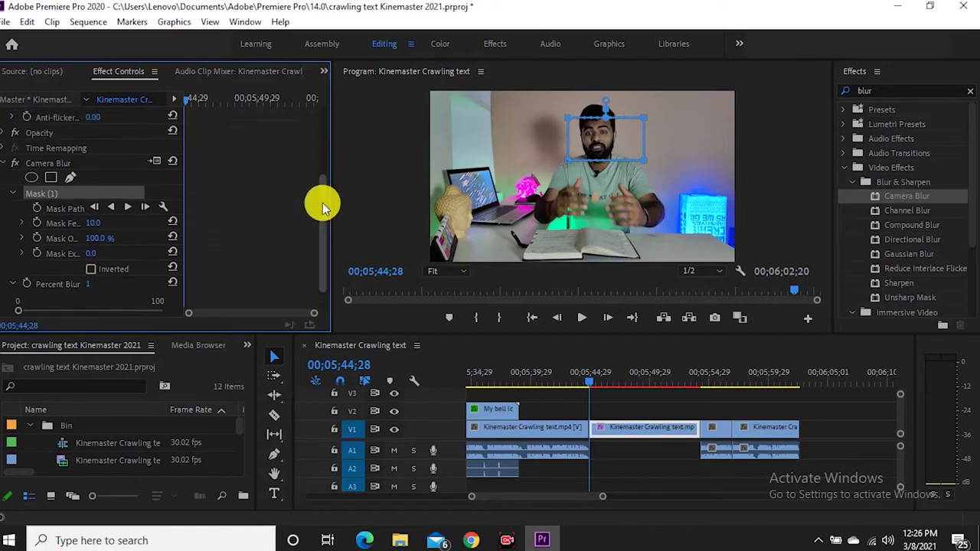
{"action": "left_click", "coordinate": [32, 202]}
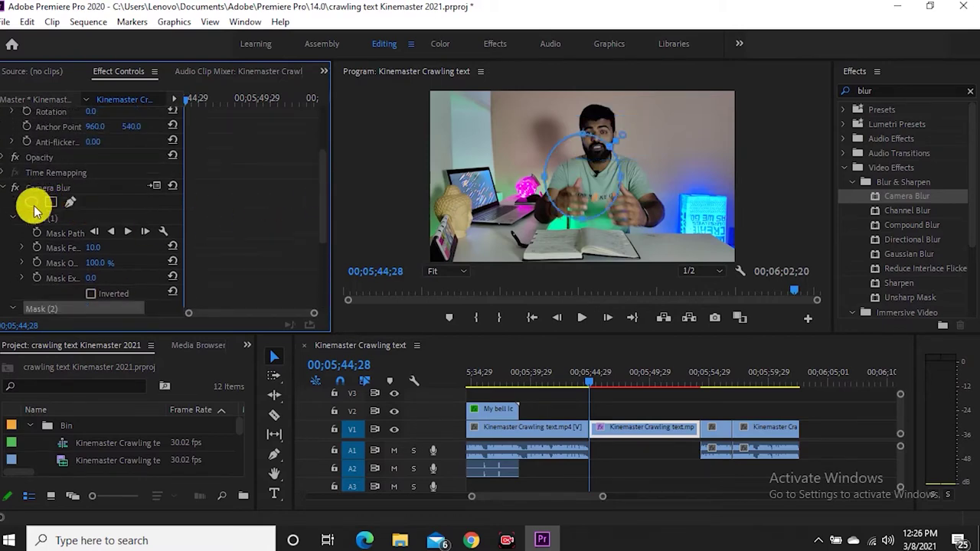
{"action": "left_click_drag", "start_coordinate": [575, 169], "coordinate": [594, 153]}
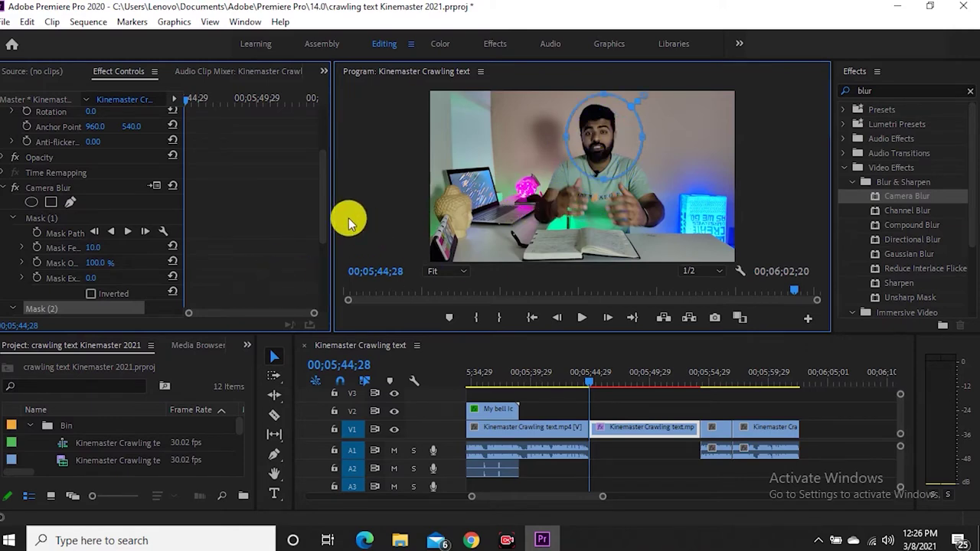
{"action": "scroll", "coordinate": [324, 230], "scroll_direction": "down", "scroll_amount": 3}
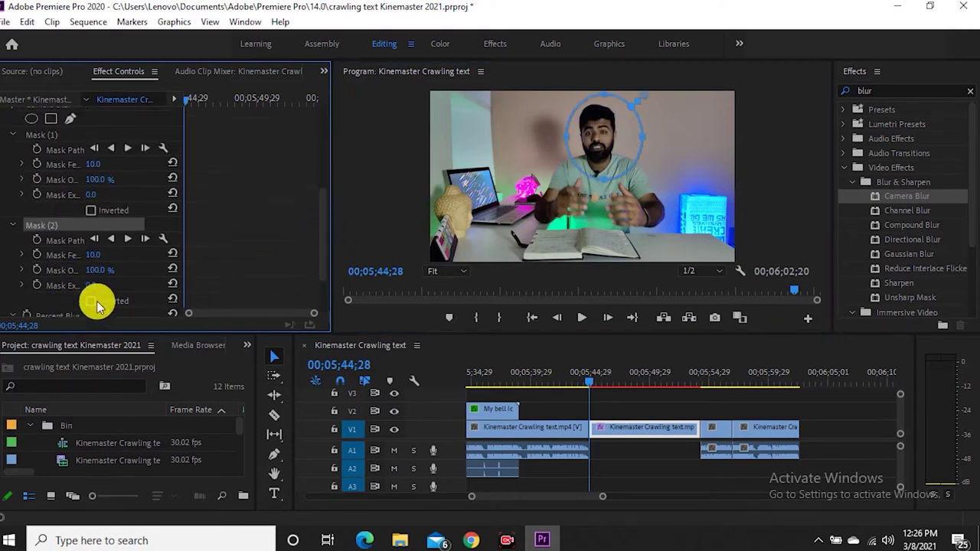
{"action": "scroll", "coordinate": [278, 267], "scroll_direction": "down", "scroll_amount": 2}
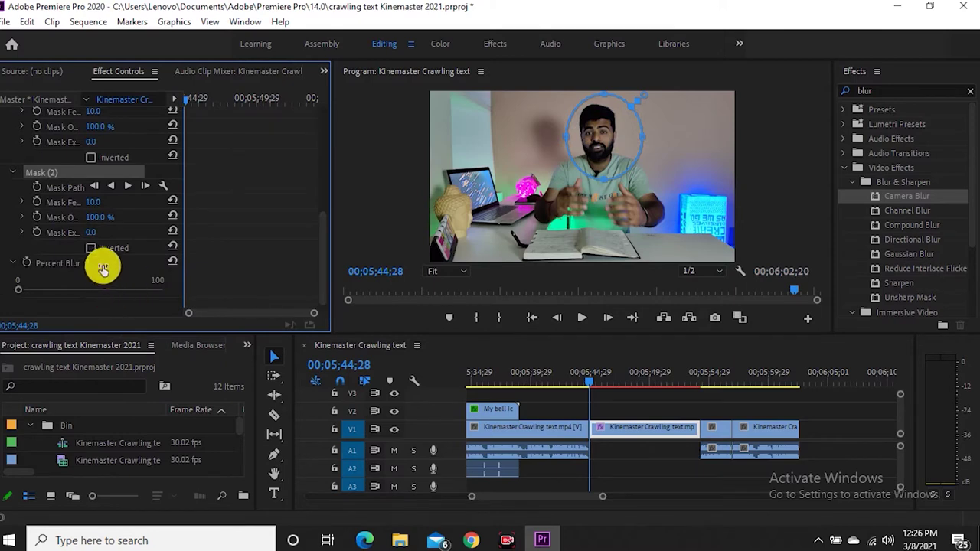
{"action": "left_click_drag", "start_coordinate": [19, 290], "coordinate": [155, 289]}
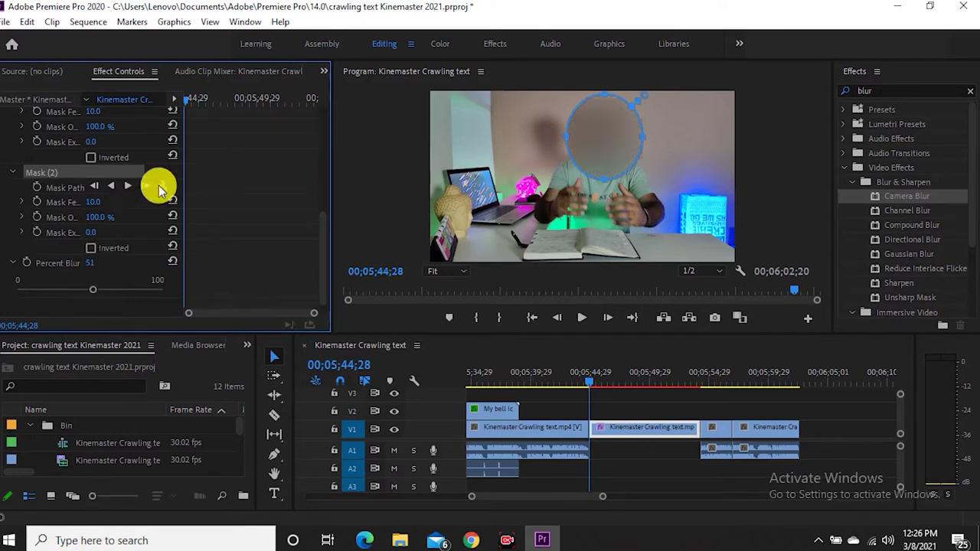
{"action": "scroll", "coordinate": [323, 207], "scroll_direction": "up", "scroll_amount": 4}
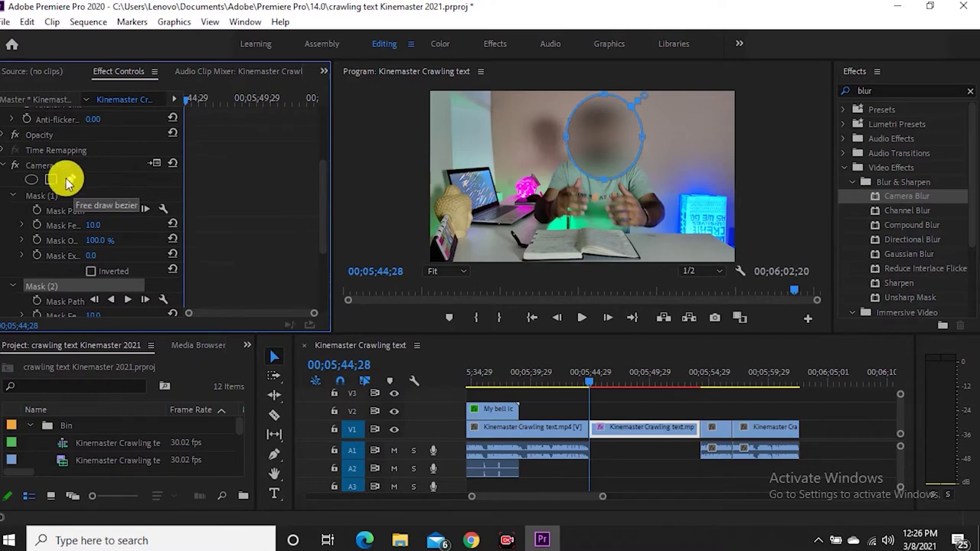
Draw a freeform pen mask in the Program Monitor and reshape one of its corners.
{"action": "left_click", "coordinate": [70, 179]}
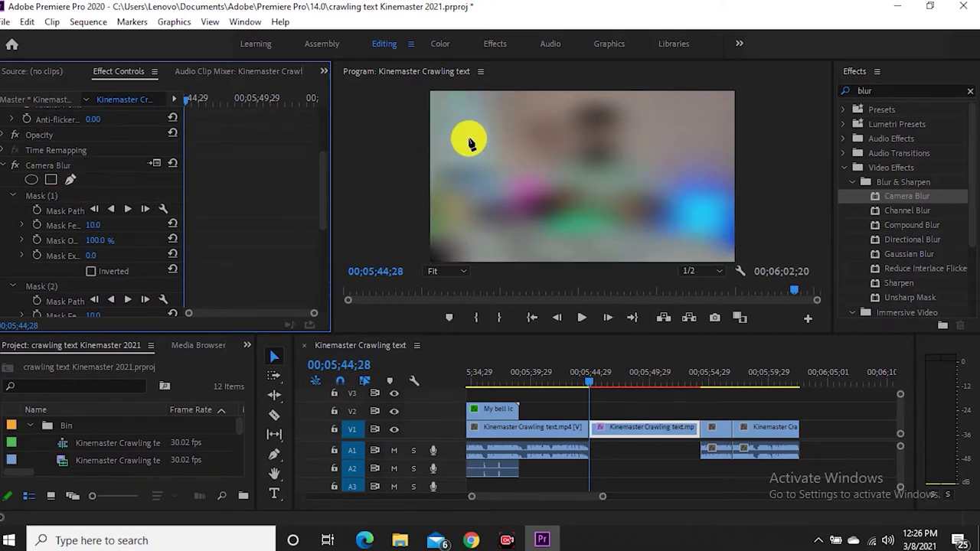
{"action": "left_click", "coordinate": [470, 143]}
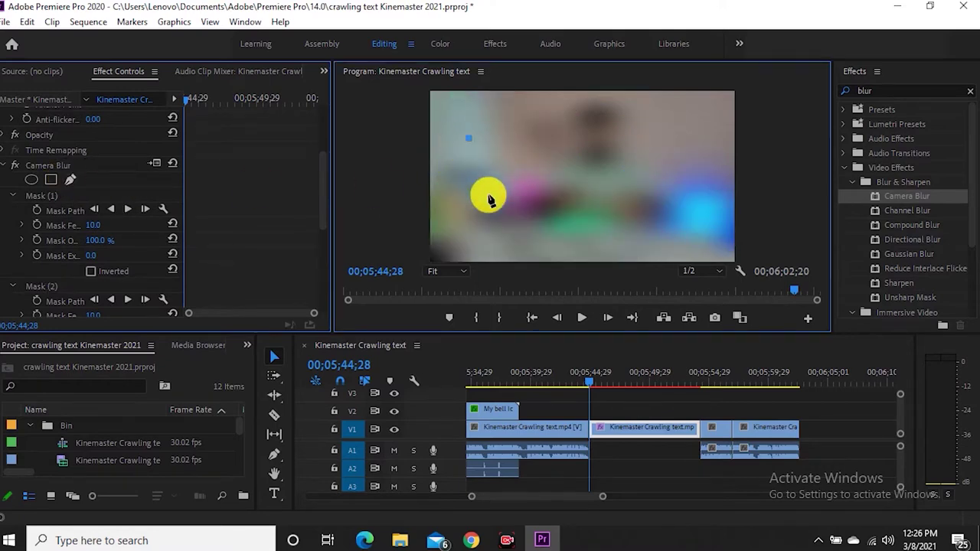
{"action": "left_click", "coordinate": [469, 182]}
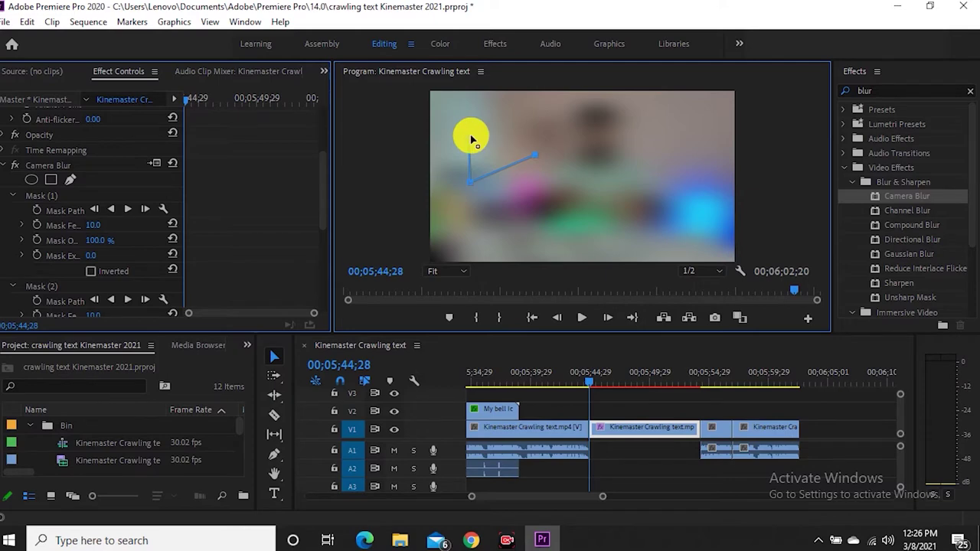
{"action": "left_click", "coordinate": [472, 140]}
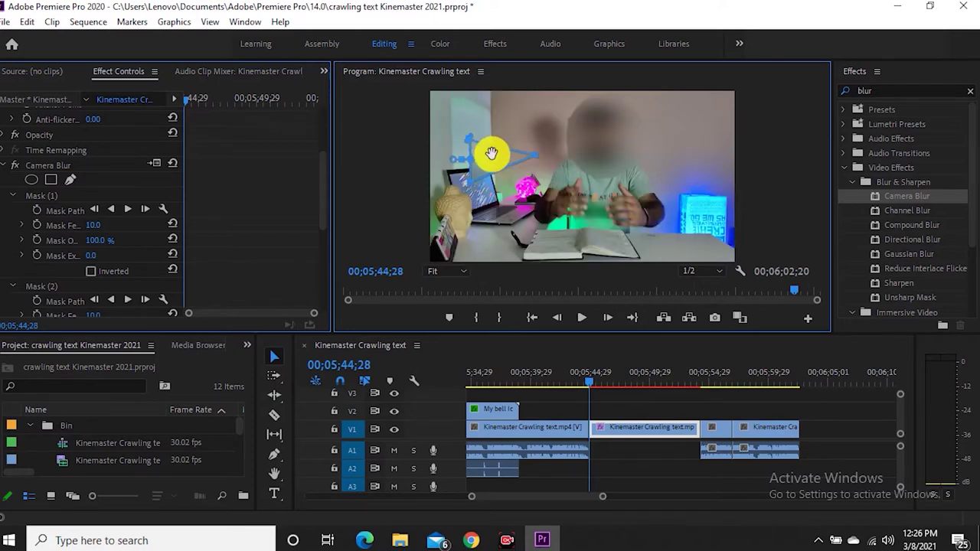
{"action": "left_click_drag", "start_coordinate": [454, 159], "coordinate": [457, 175]}
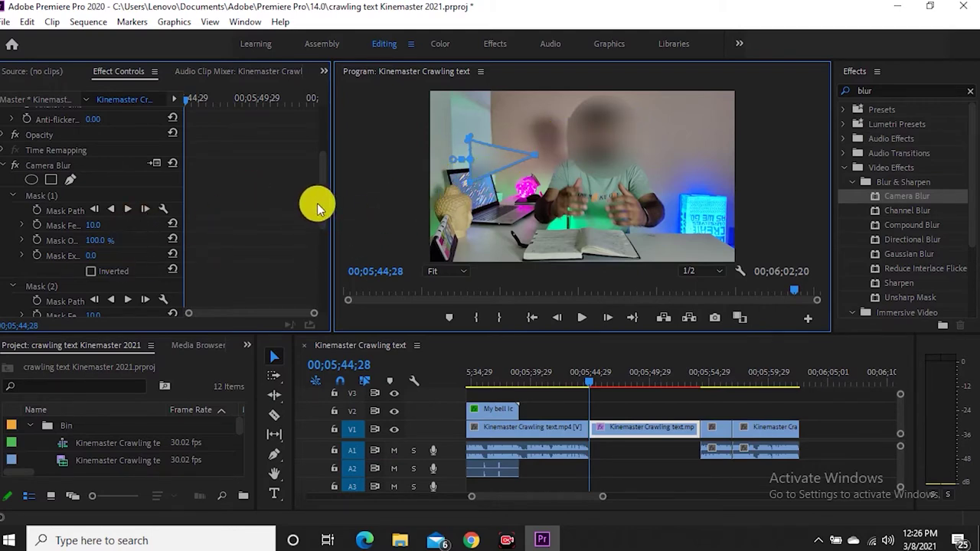
{"action": "left_click_drag", "start_coordinate": [324, 210], "coordinate": [324, 225]}
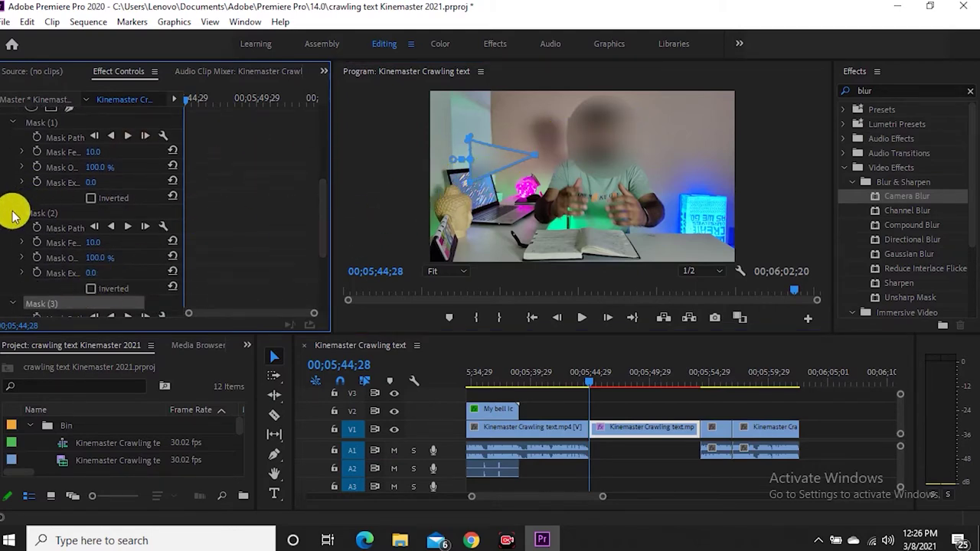
Delete Mask (2) and Mask (3), keeping only the rectangular face mask.
{"action": "left_click", "coordinate": [40, 213]}
{"action": "key", "text": "Delete"}
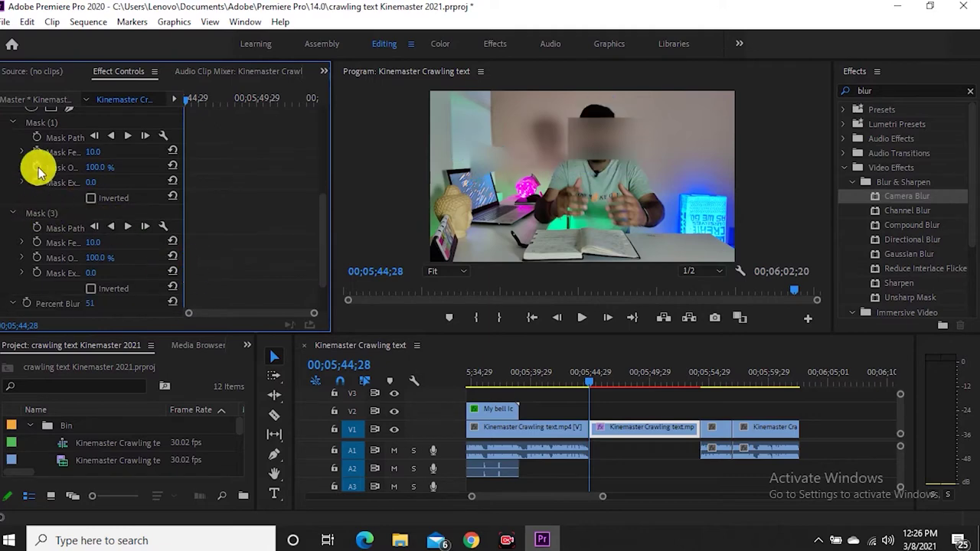
{"action": "left_click", "coordinate": [44, 212]}
{"action": "key", "text": "Delete"}
{"action": "scroll", "coordinate": [114, 197], "scroll_direction": "up", "scroll_amount": 2}
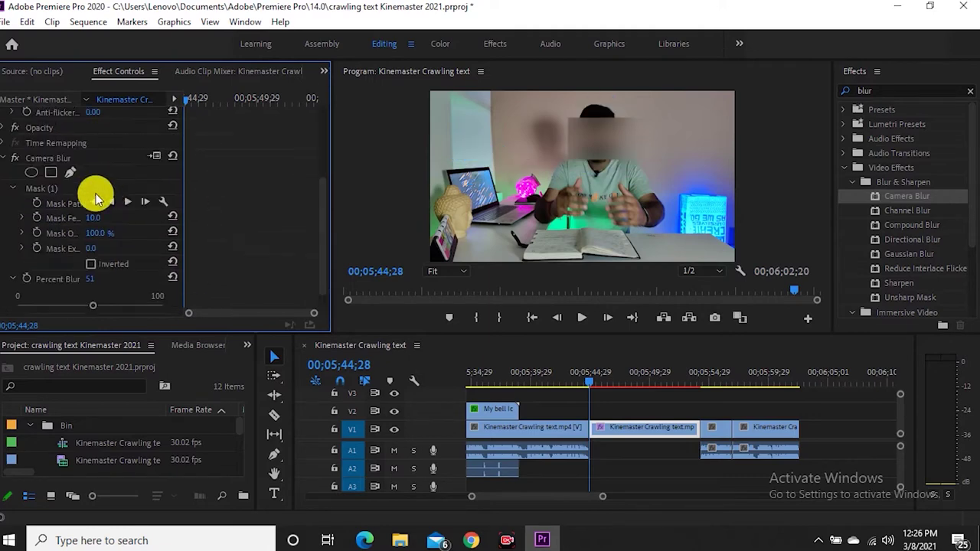
Delete Mask (1), set Percent Blur to 0, and step the playhead back one frame.
{"action": "left_click", "coordinate": [45, 190]}
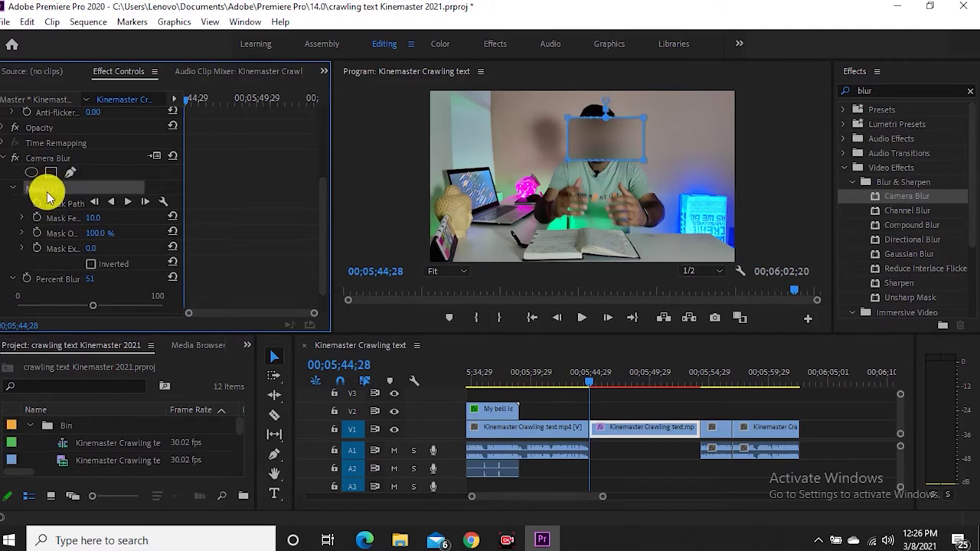
{"action": "key", "text": "Delete"}
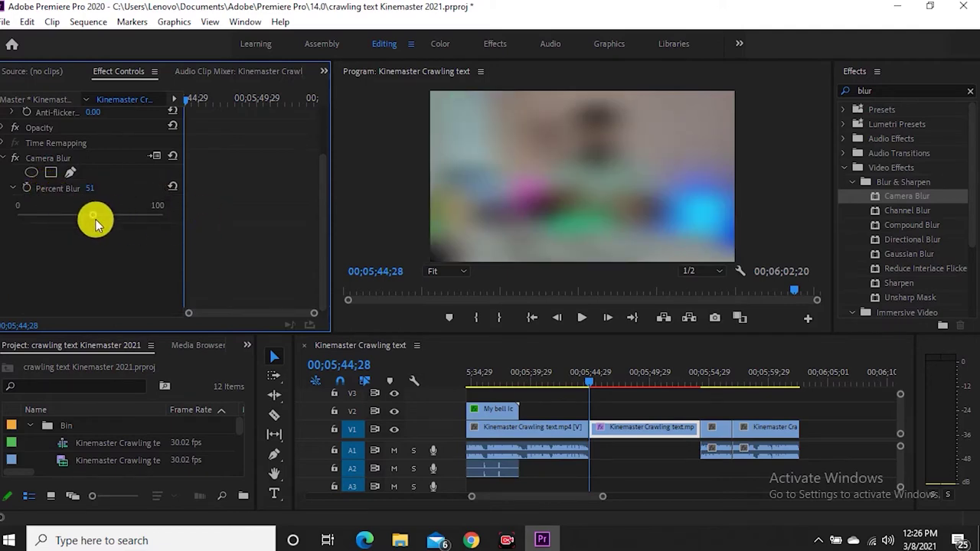
{"action": "left_click_drag", "start_coordinate": [94, 216], "coordinate": [17, 216]}
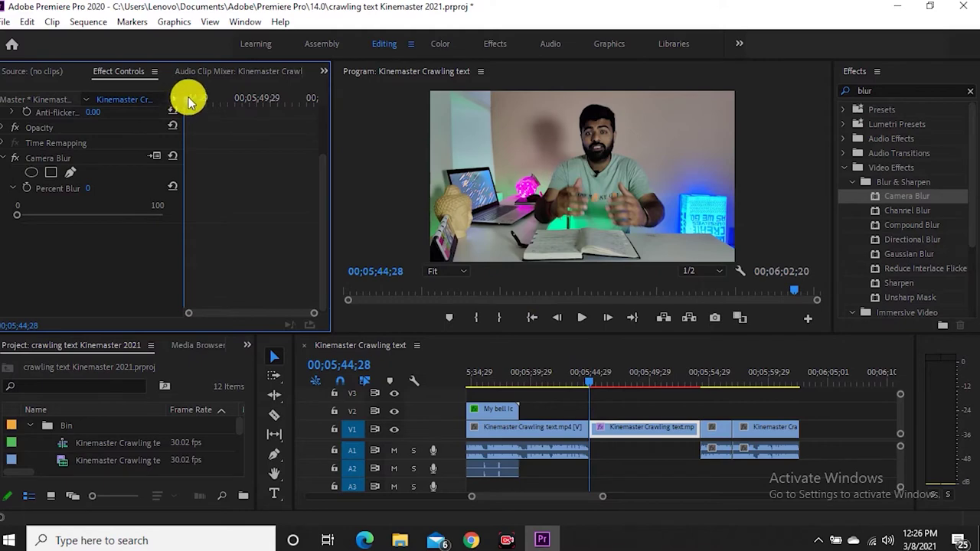
{"action": "left_click_drag", "start_coordinate": [189, 100], "coordinate": [171, 103]}
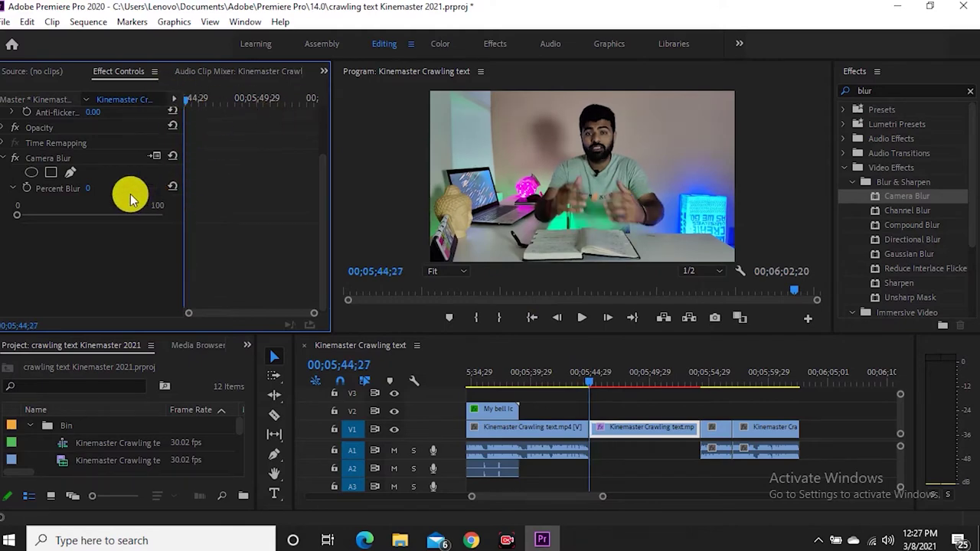
{"action": "scroll", "coordinate": [130, 197], "scroll_direction": "up", "scroll_amount": 2}
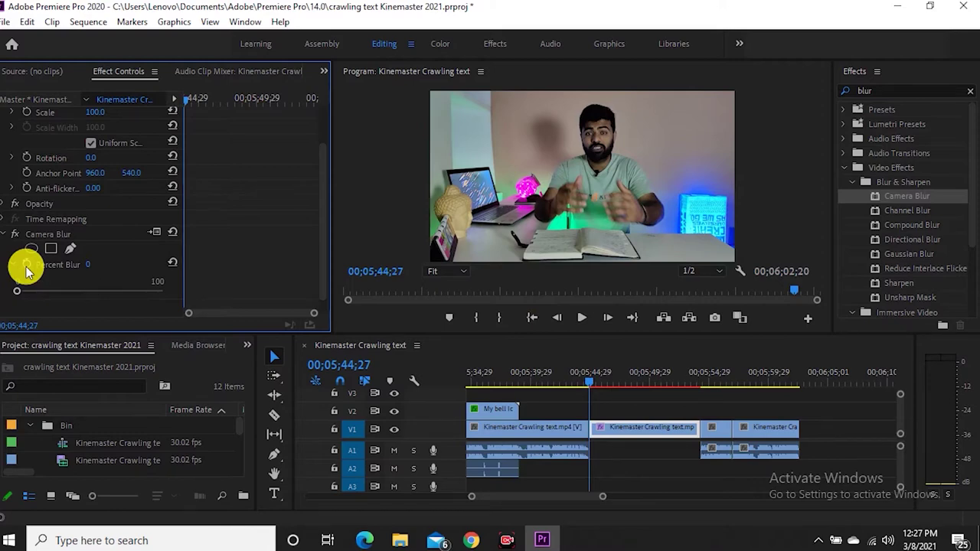
Set a first Percent Blur keyframe at 30, then play the clip forward.
{"action": "left_click", "coordinate": [26, 265]}
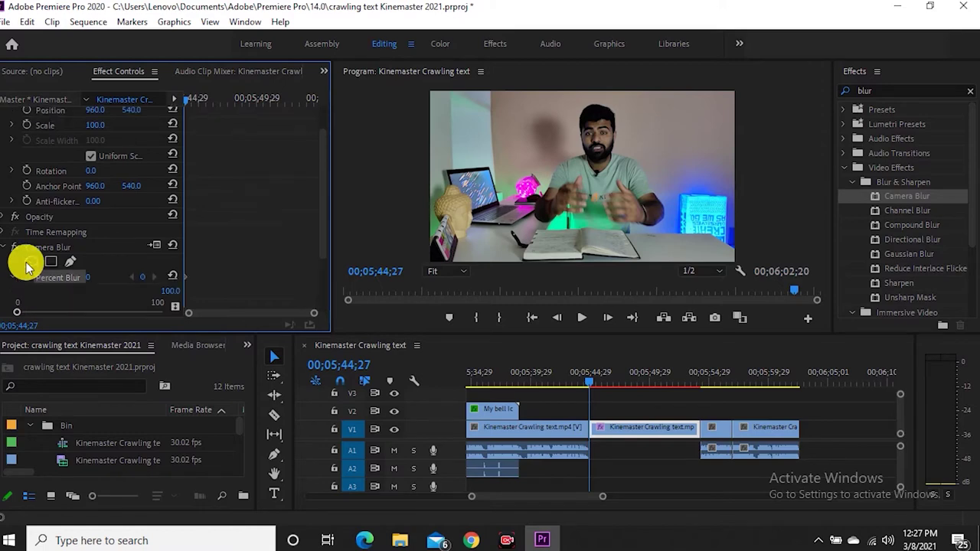
{"action": "left_click", "coordinate": [107, 278]}
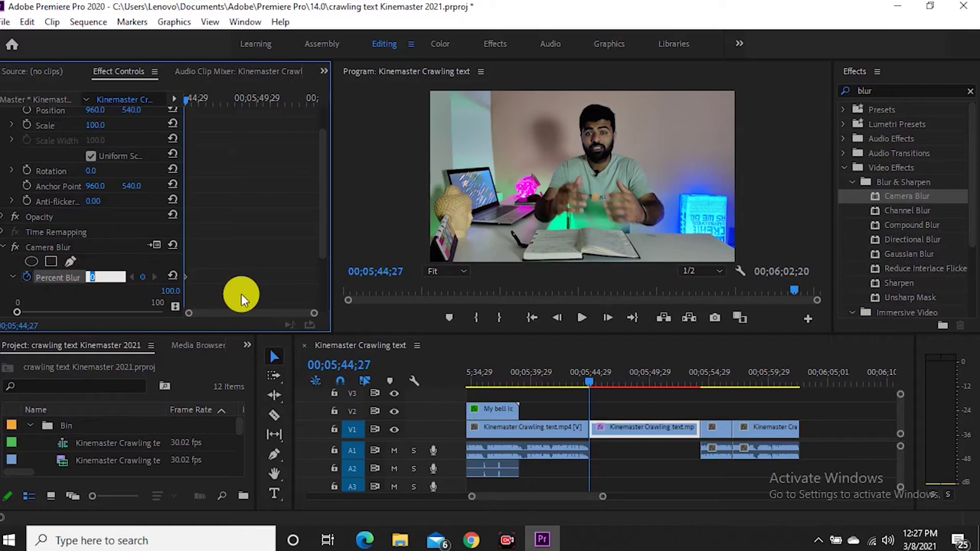
{"action": "type", "text": "3"}
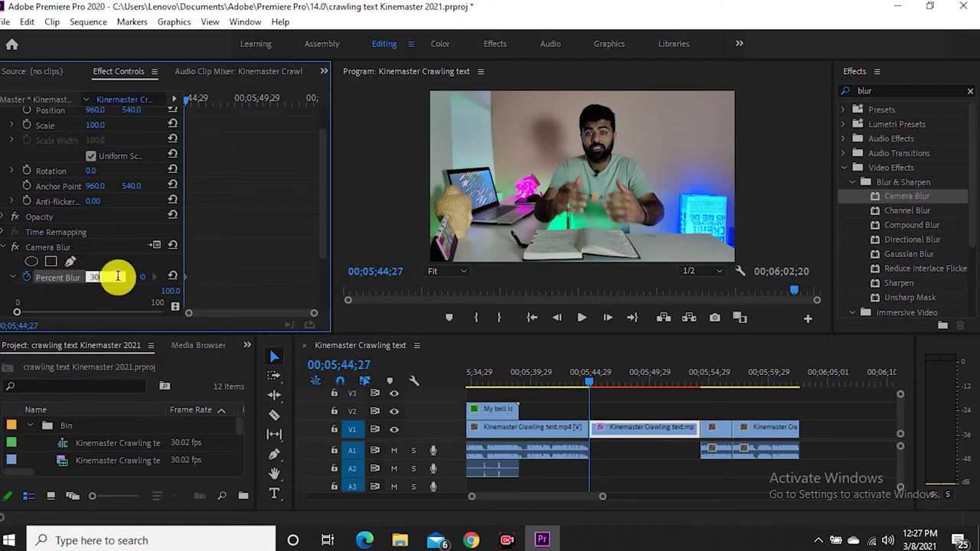
{"action": "key", "text": "Return"}
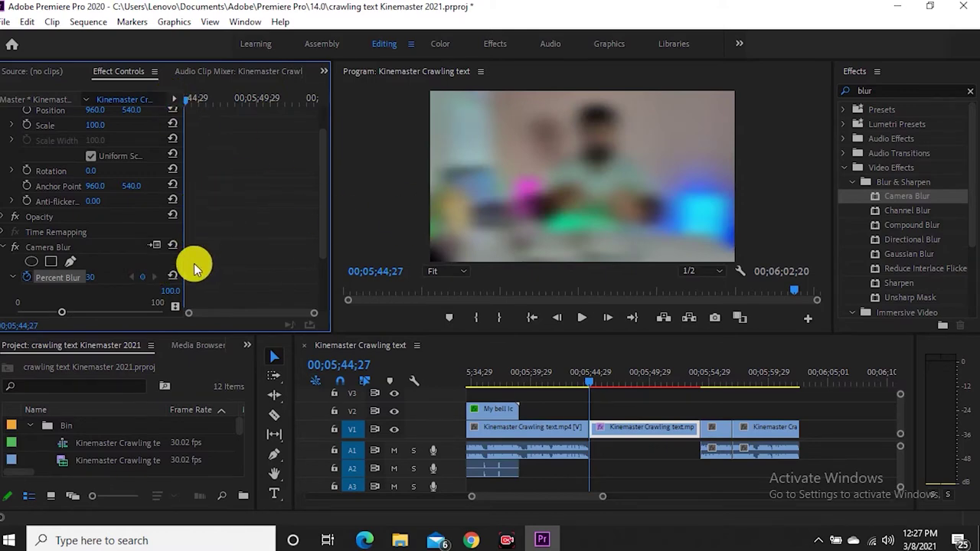
{"action": "key", "text": "space"}
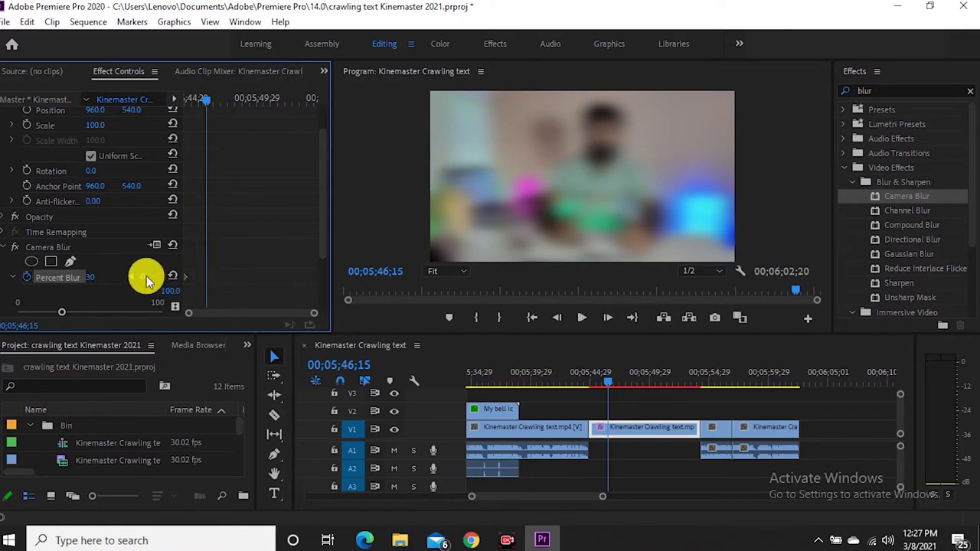
Add a Percent Blur keyframe at 0 and preview the focus pull.
{"action": "left_click", "coordinate": [142, 280]}
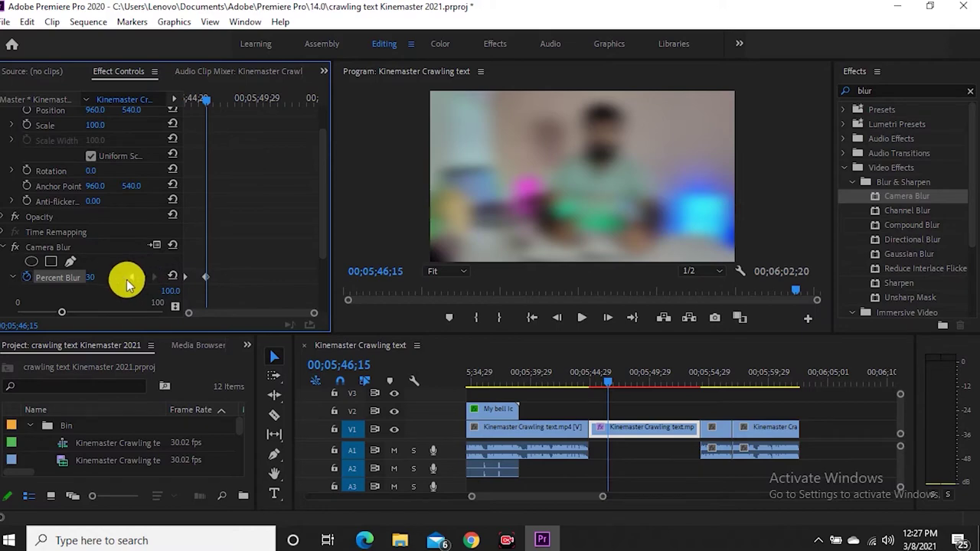
{"action": "left_click", "coordinate": [96, 277]}
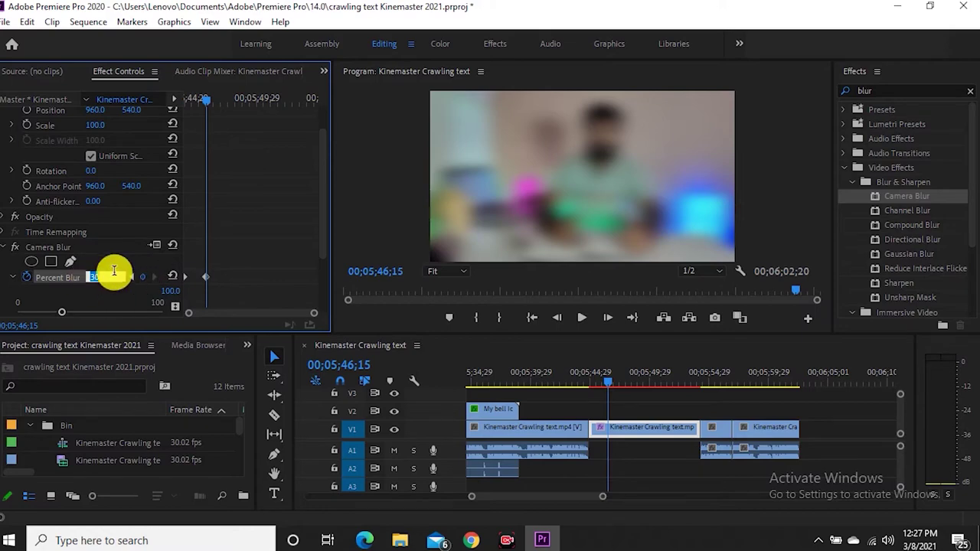
{"action": "type", "text": "0"}
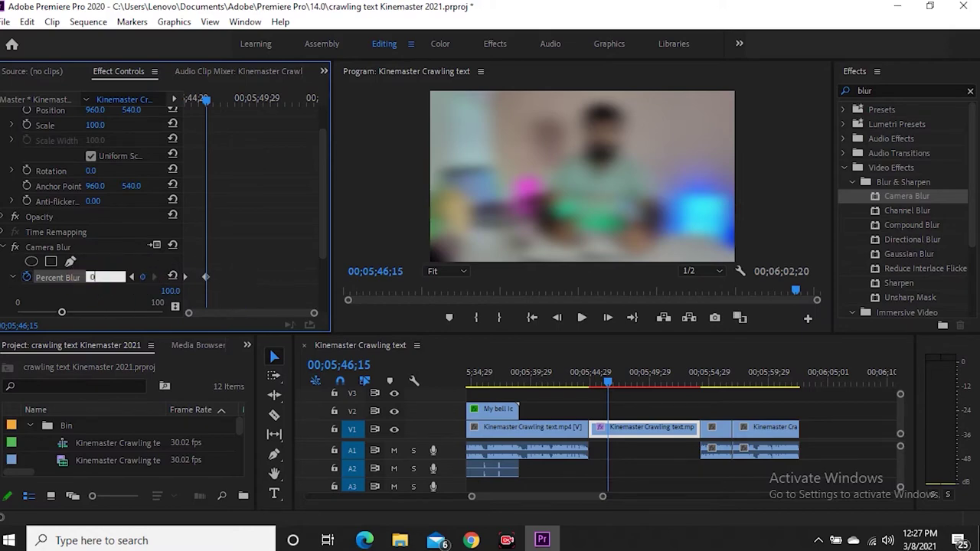
{"action": "left_click", "coordinate": [239, 300]}
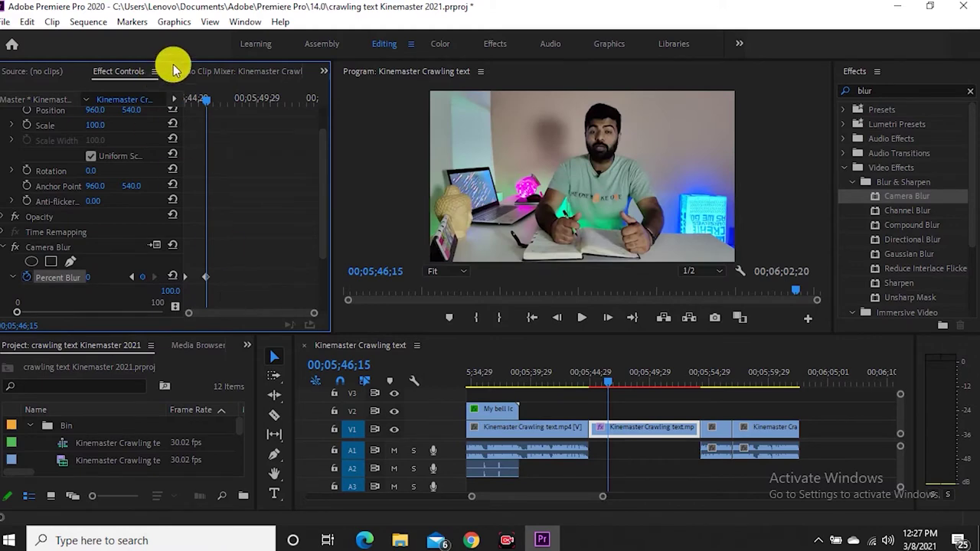
{"action": "key", "text": "space"}
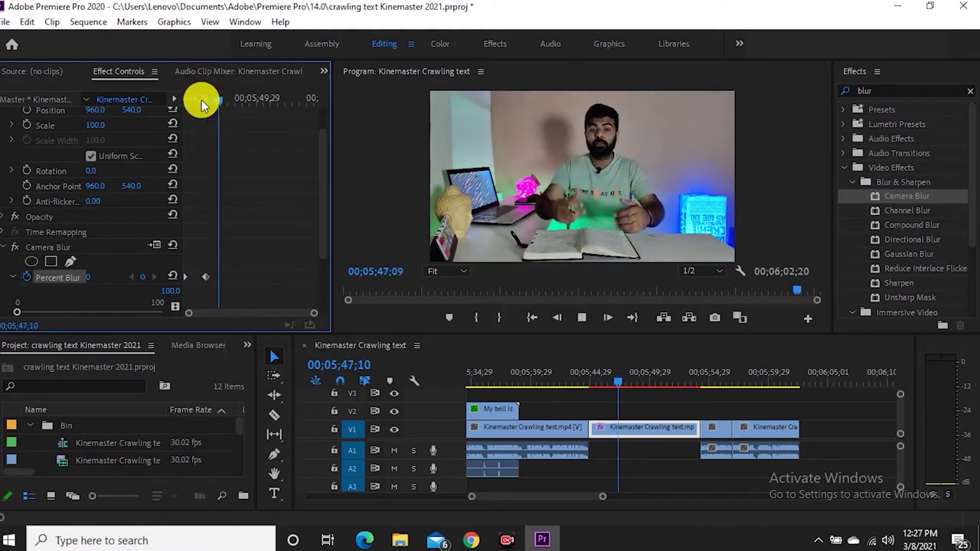
{"action": "key", "text": "space"}
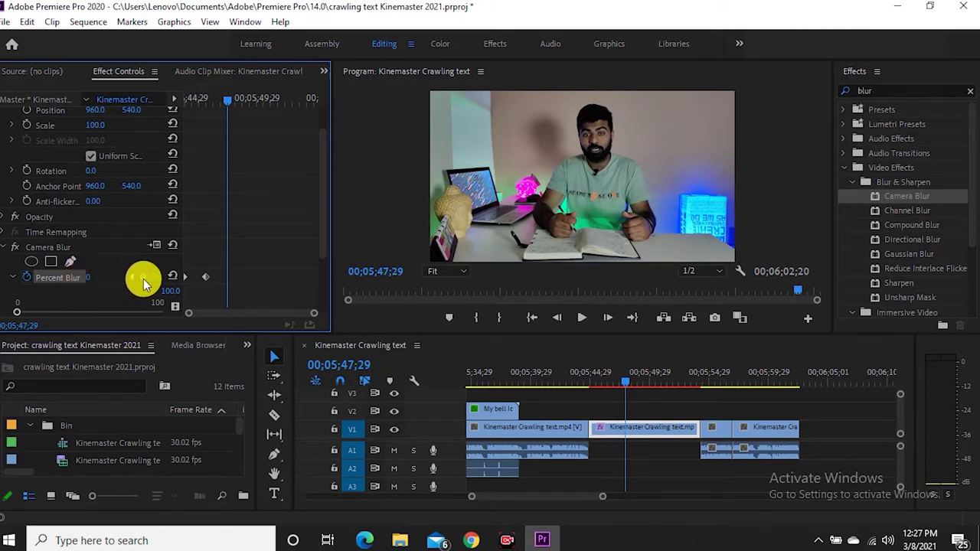
Set Percent Blur to 5, add another keyframe, lower the blur to sharp, and return to start.
{"action": "left_click", "coordinate": [89, 277]}
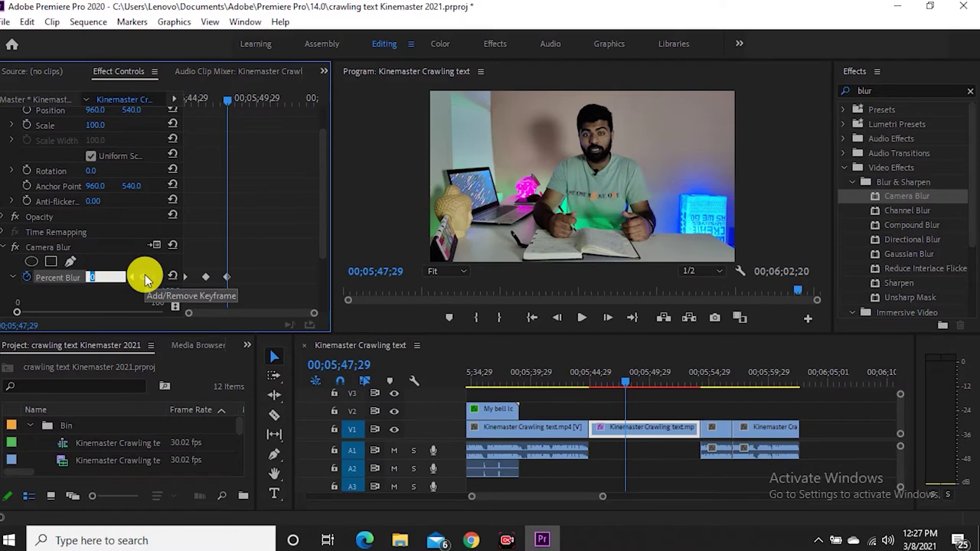
{"action": "type", "text": "5"}
{"action": "key", "text": "Return"}
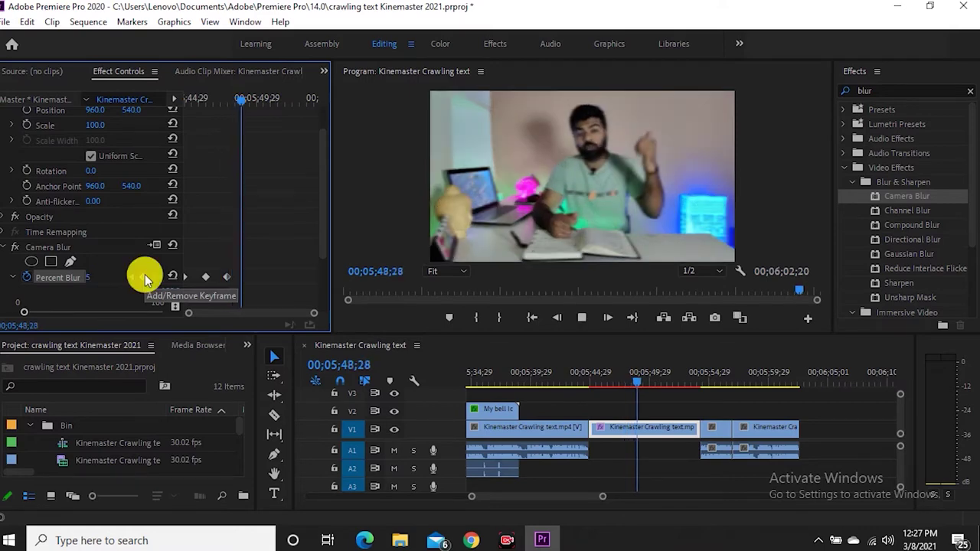
{"action": "key", "text": "space"}
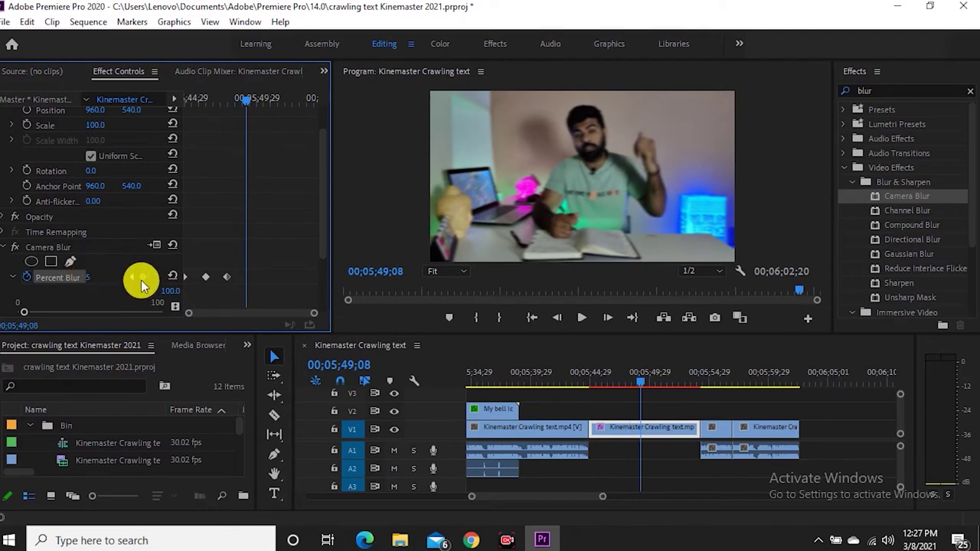
{"action": "left_click", "coordinate": [142, 277]}
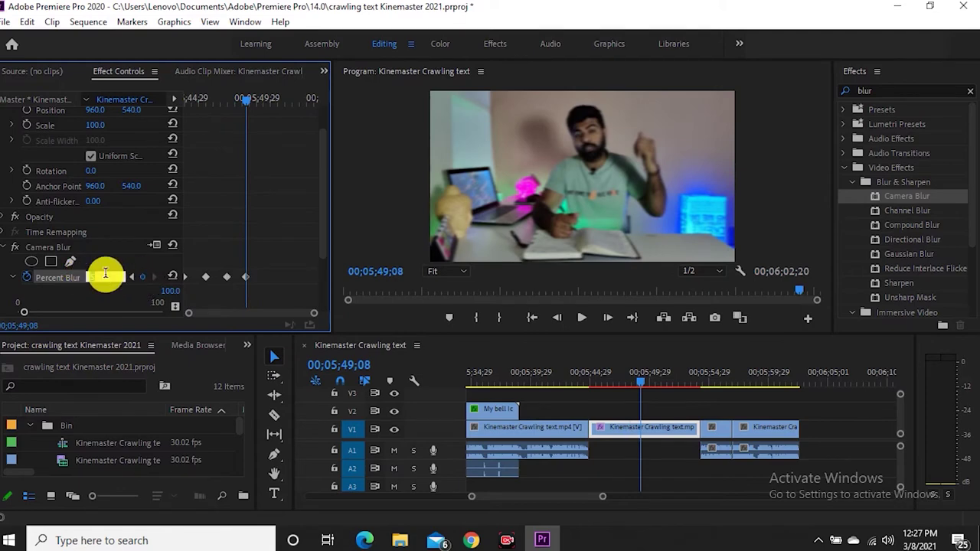
{"action": "left_click_drag", "start_coordinate": [105, 276], "coordinate": [88, 277]}
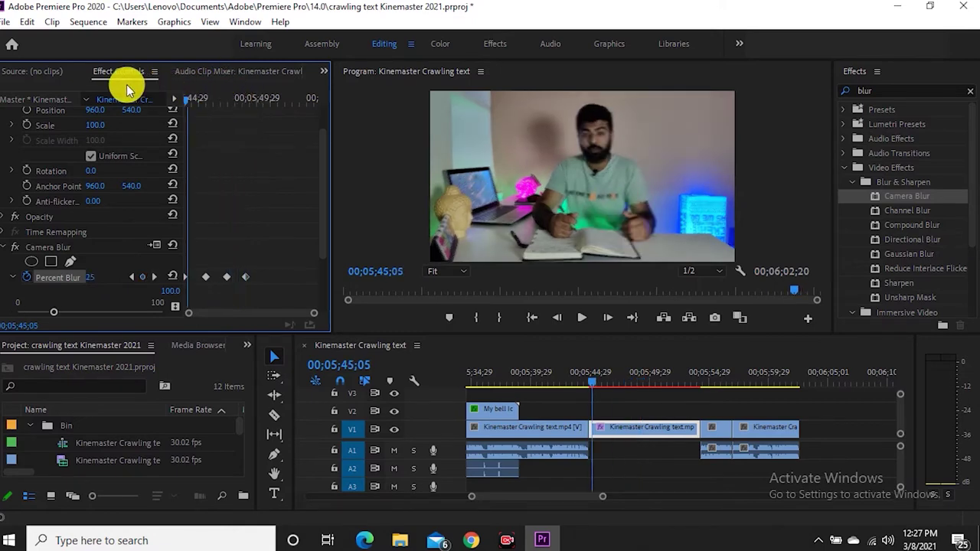
{"action": "left_click_drag", "start_coordinate": [245, 101], "coordinate": [138, 147]}
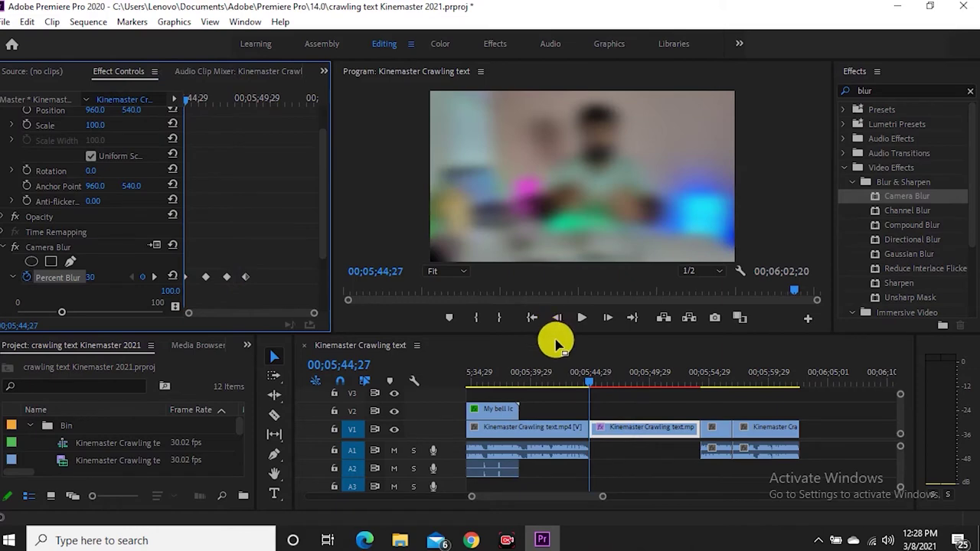
Enlarge the Program Monitor and play the focus pull from blur 30 to sharp.
{"action": "left_click_drag", "start_coordinate": [552, 343], "coordinate": [551, 375]}
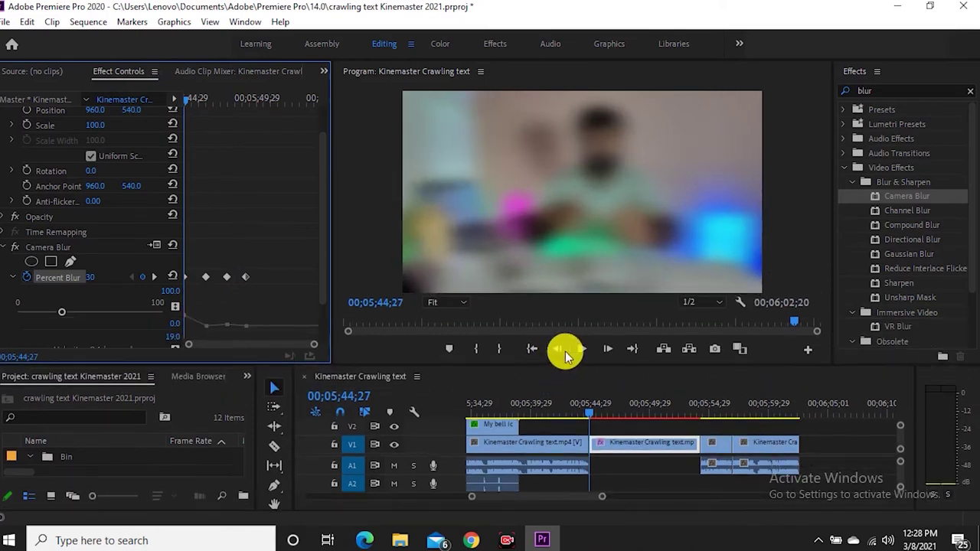
{"action": "key", "text": "space"}
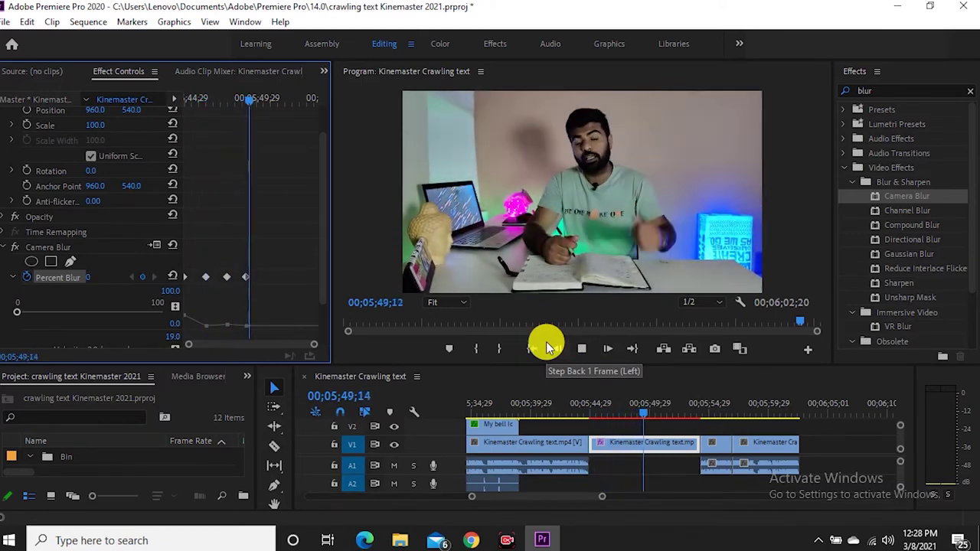
{"action": "key", "text": "space"}
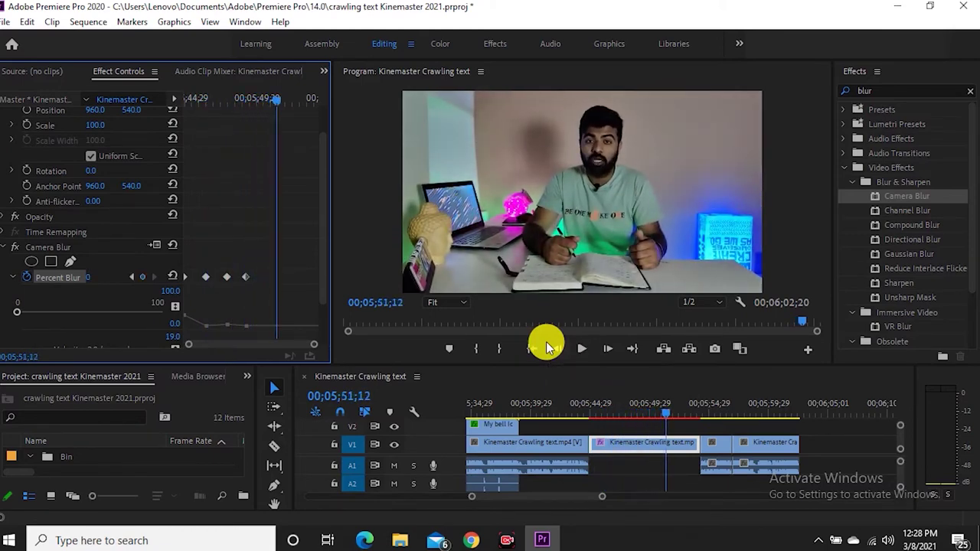
Raise the middle Percent Blur keyframe into a peak and review the blur before it.
{"action": "left_click", "coordinate": [227, 329]}
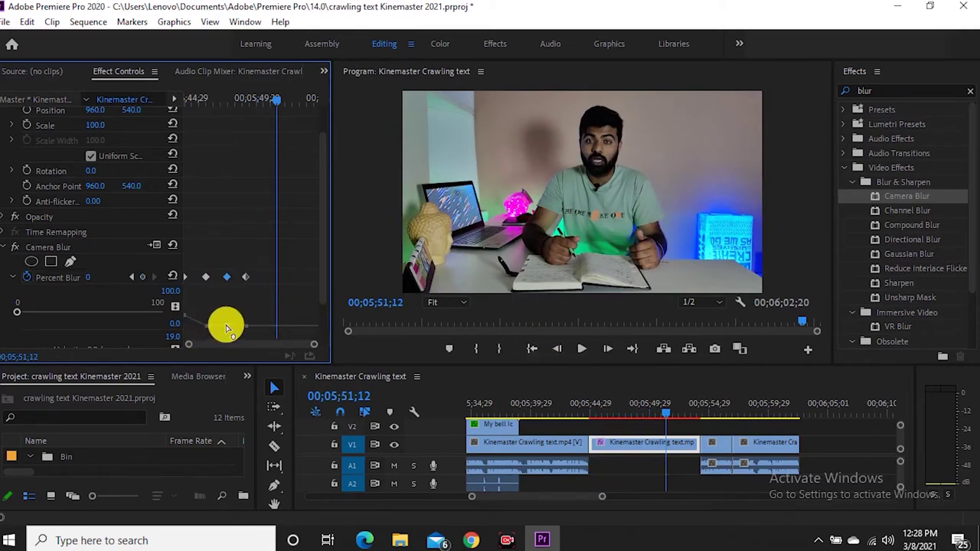
{"action": "left_click_drag", "start_coordinate": [226, 329], "coordinate": [226, 310]}
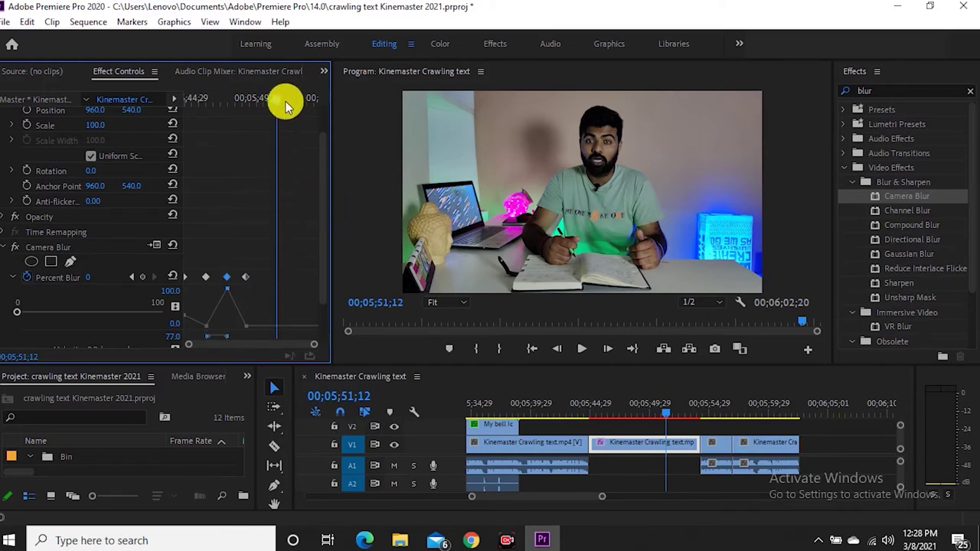
{"action": "left_click_drag", "start_coordinate": [252, 101], "coordinate": [230, 101]}
Lower the middle keyframe's blur from 90 to 61 and smooth the value curve.
{"action": "scroll", "coordinate": [321, 227], "scroll_direction": "down", "scroll_amount": 2}
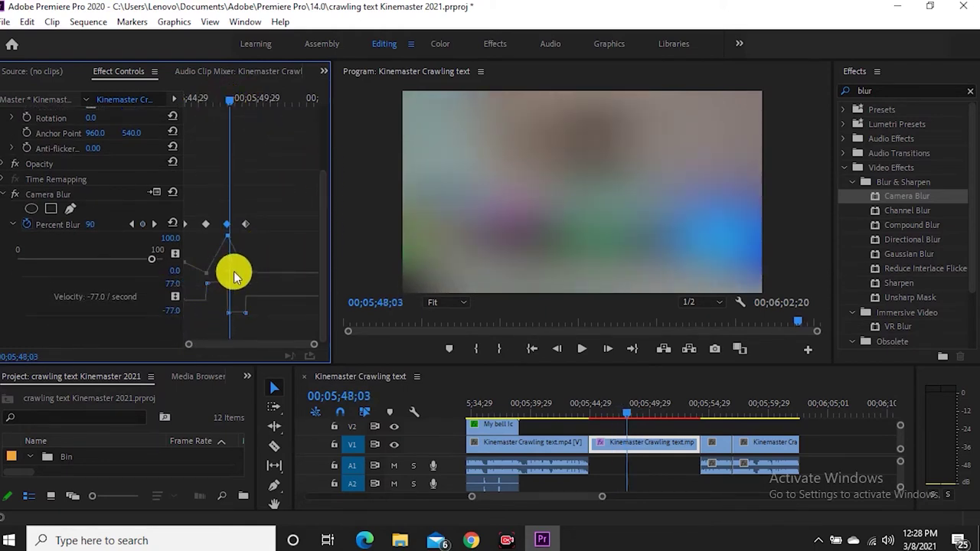
{"action": "left_click_drag", "start_coordinate": [228, 238], "coordinate": [228, 273]}
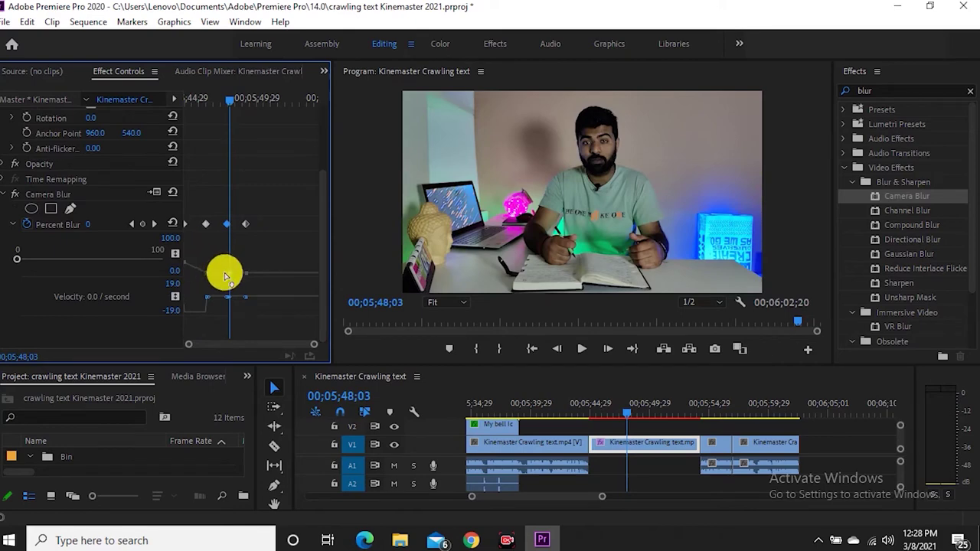
{"action": "left_click_drag", "start_coordinate": [206, 277], "coordinate": [205, 253]}
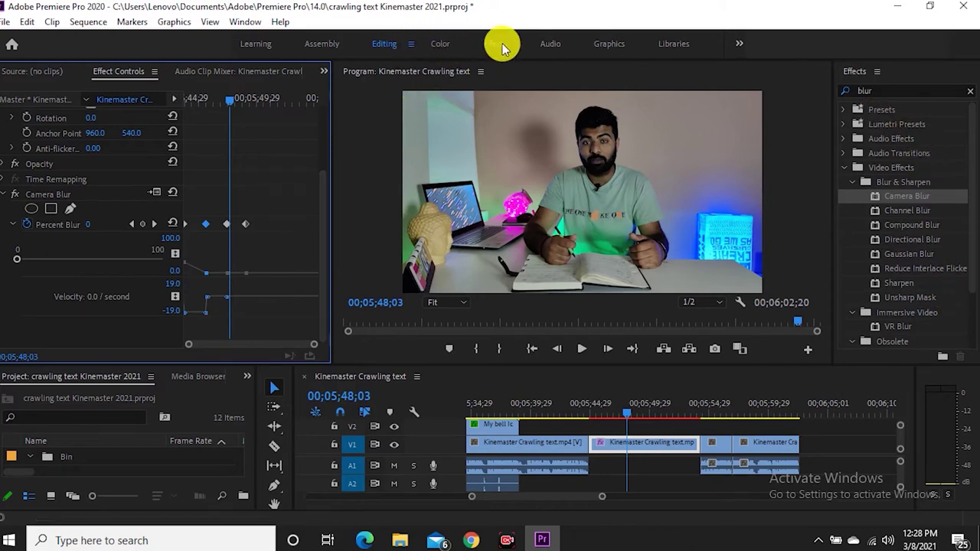
{"action": "left_click", "coordinate": [239, 23]}
{"action": "mouse_move", "coordinate": [372, 34]}
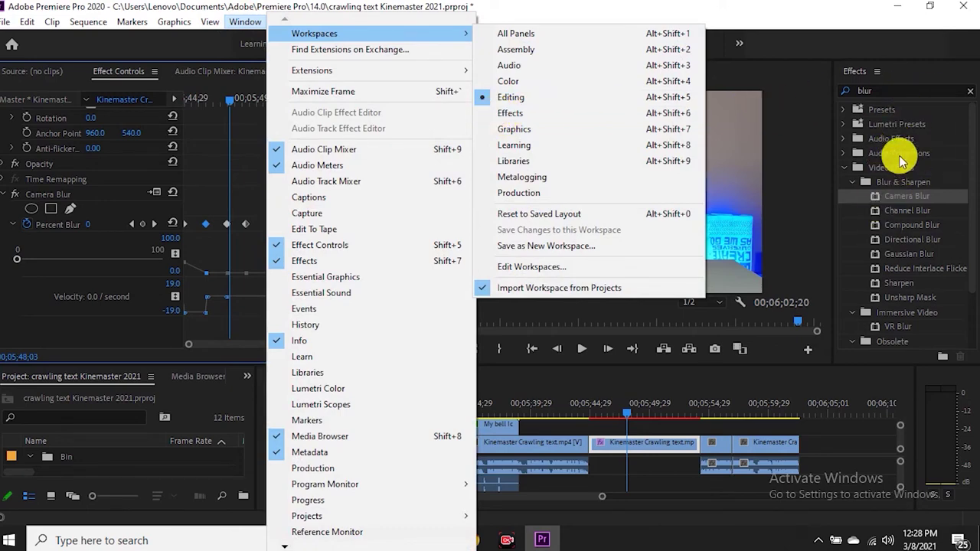
{"action": "left_click", "coordinate": [189, 47]}
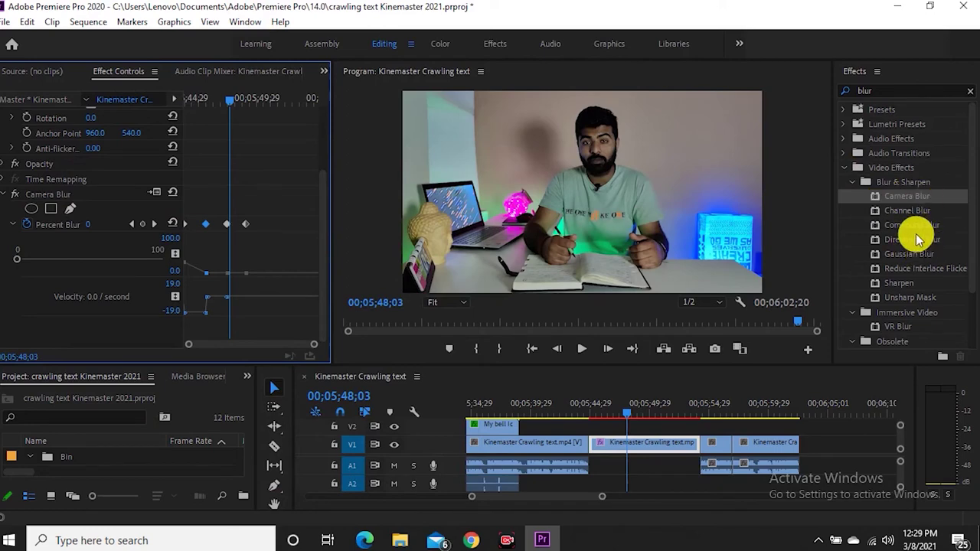
Apply Compound Blur to the talking-head clip, delete Camera Blur, and set Maximum Blur to 35.
{"action": "left_click_drag", "start_coordinate": [919, 225], "coordinate": [634, 447]}
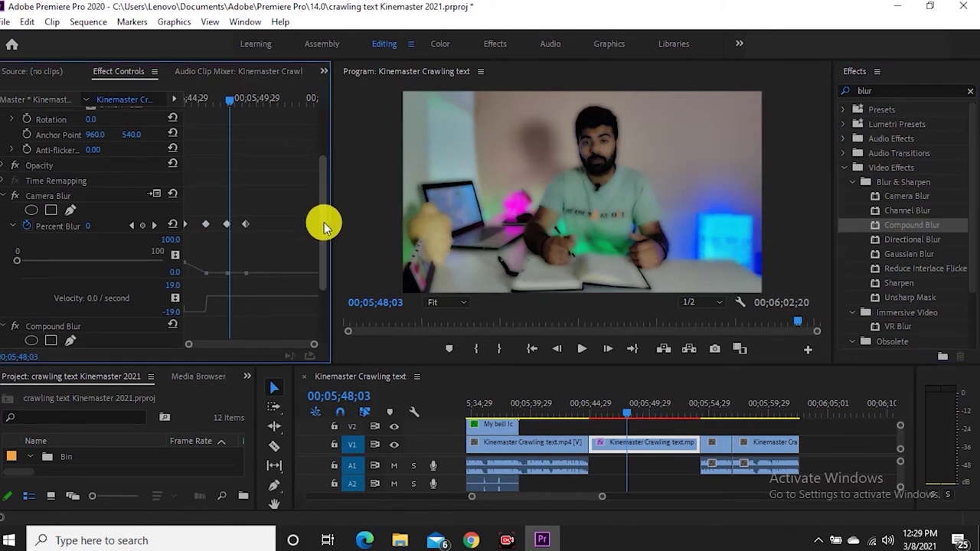
{"action": "scroll", "coordinate": [323, 222], "scroll_direction": "down", "scroll_amount": 2}
{"action": "left_click", "coordinate": [38, 162]}
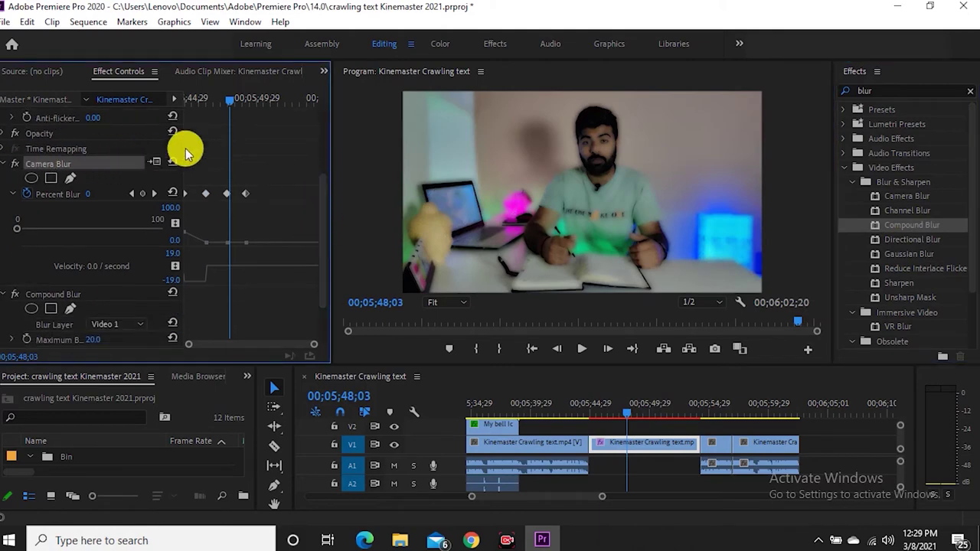
{"action": "key", "text": "Delete"}
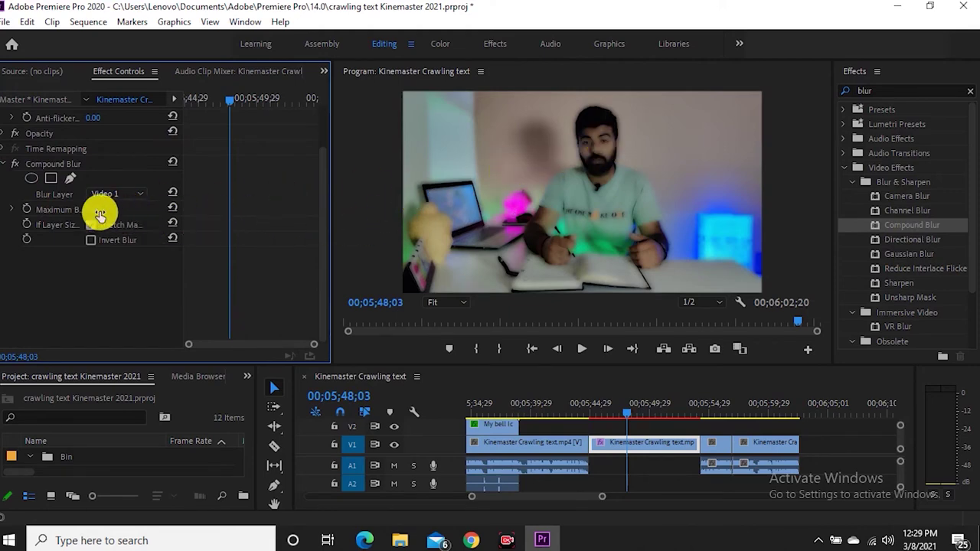
{"action": "mouse_move", "coordinate": [100, 214]}
{"action": "left_mouse_down"}
{"action": "mouse_move", "coordinate": [153, 214]}
{"action": "mouse_move", "coordinate": [79, 209]}
{"action": "left_mouse_up"}
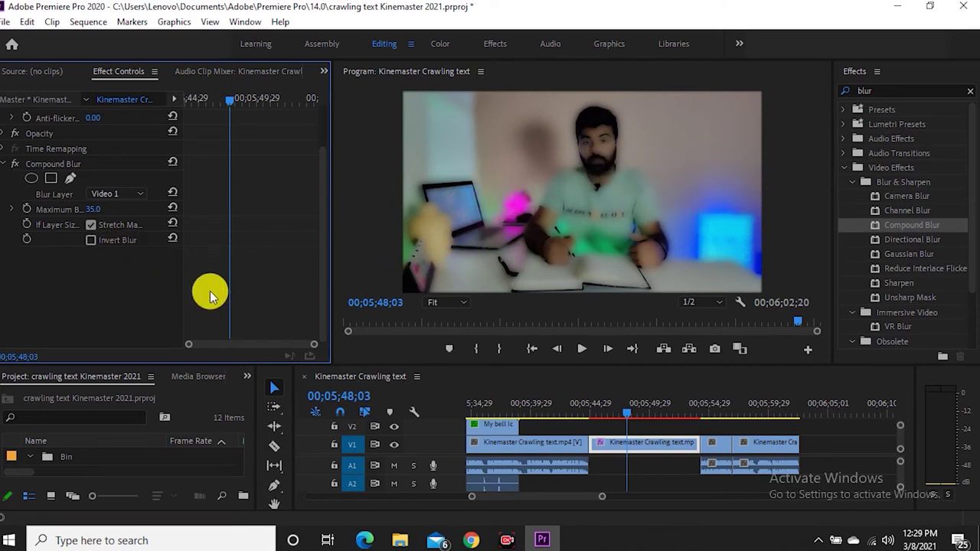
{"action": "left_click", "coordinate": [88, 240]}
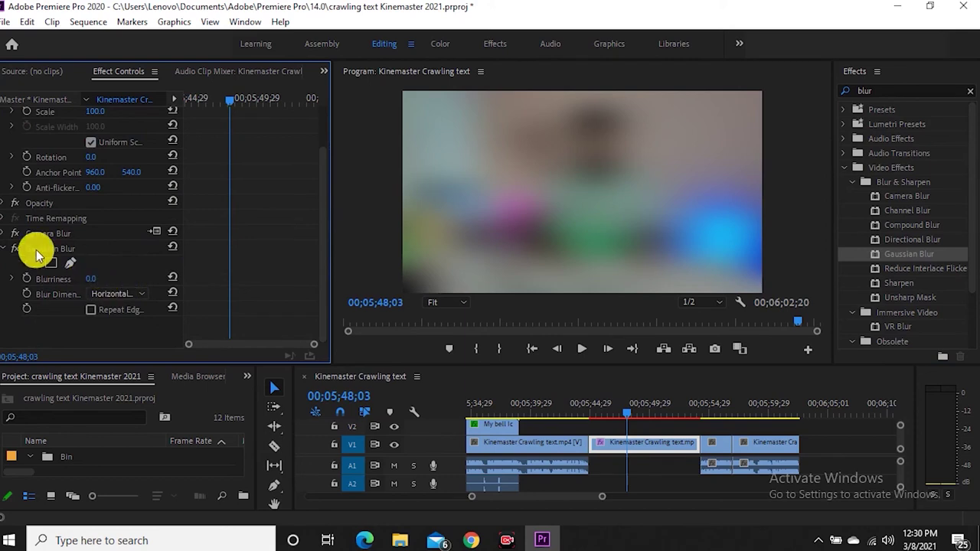
Delete Camera Blur, then set Gaussian Blur to Blurriness 74 with Repeat Edge Pixels enabled.
{"action": "left_click", "coordinate": [35, 231]}
{"action": "key", "text": "Delete"}
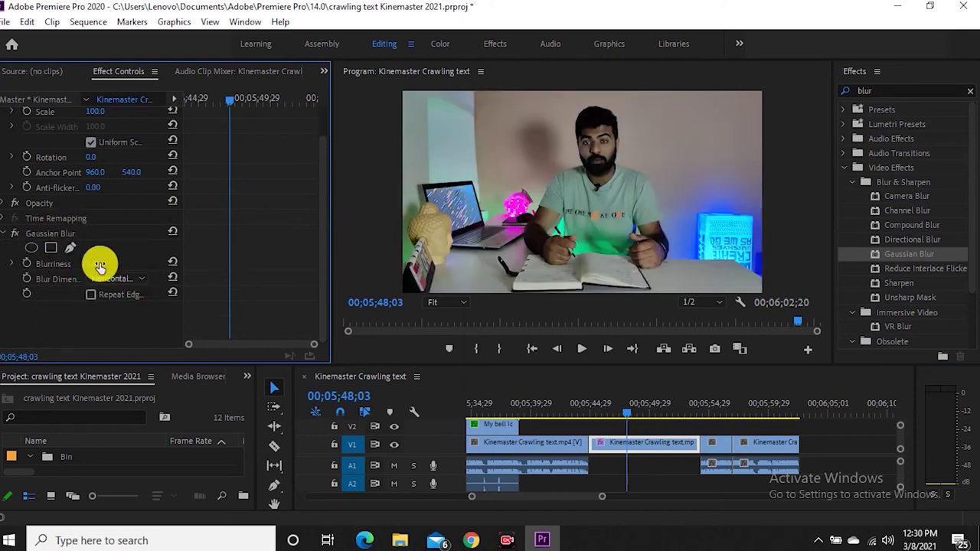
{"action": "left_click_drag", "start_coordinate": [99, 264], "coordinate": [157, 264]}
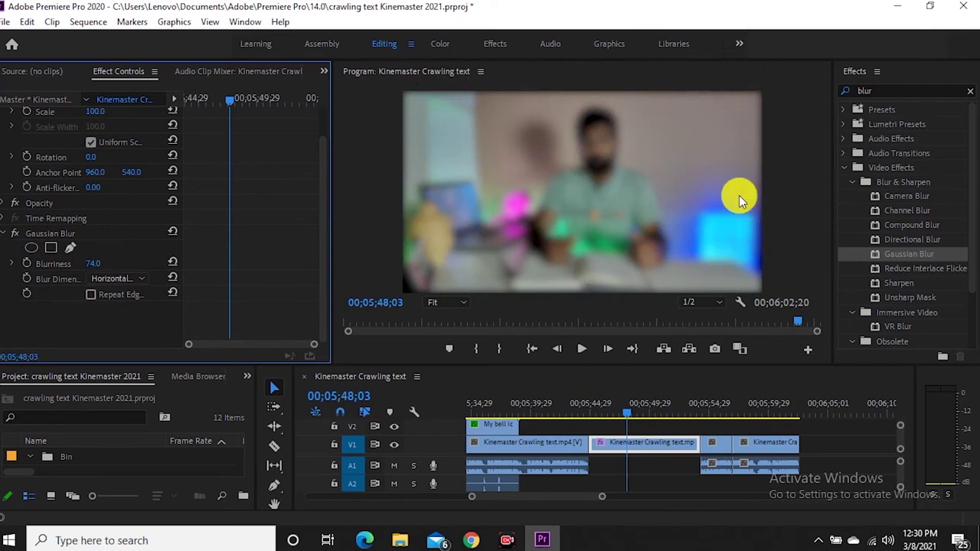
{"action": "left_click", "coordinate": [90, 296]}
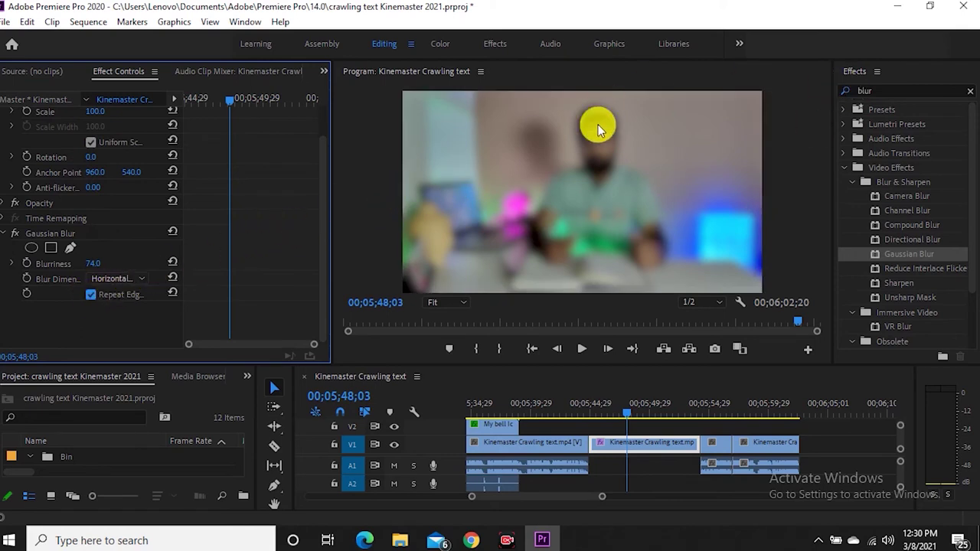